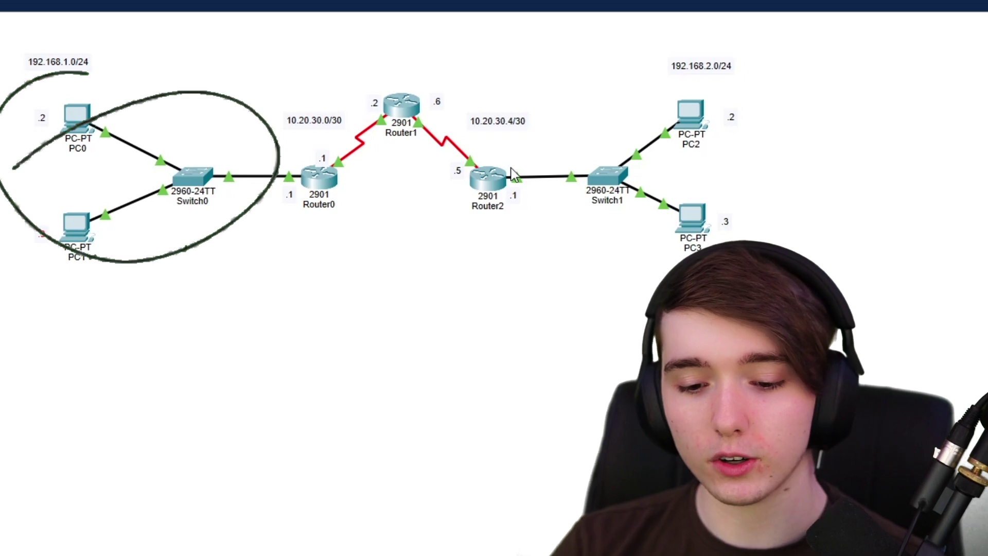
# - Open PC0's Command Prompt and run ipconfig to check its IP settings
pyautogui.moveTo(487, 170)
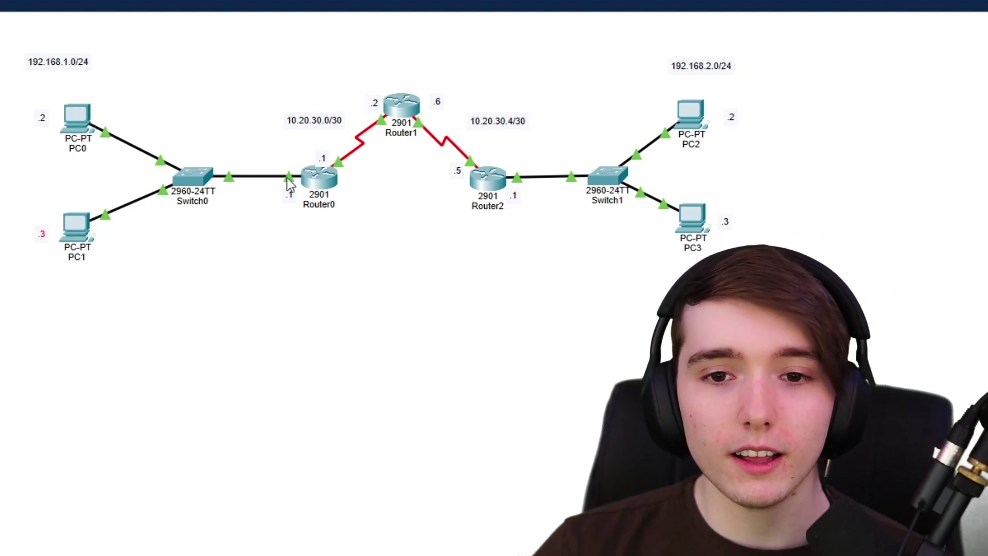
pyautogui.click(79, 115)
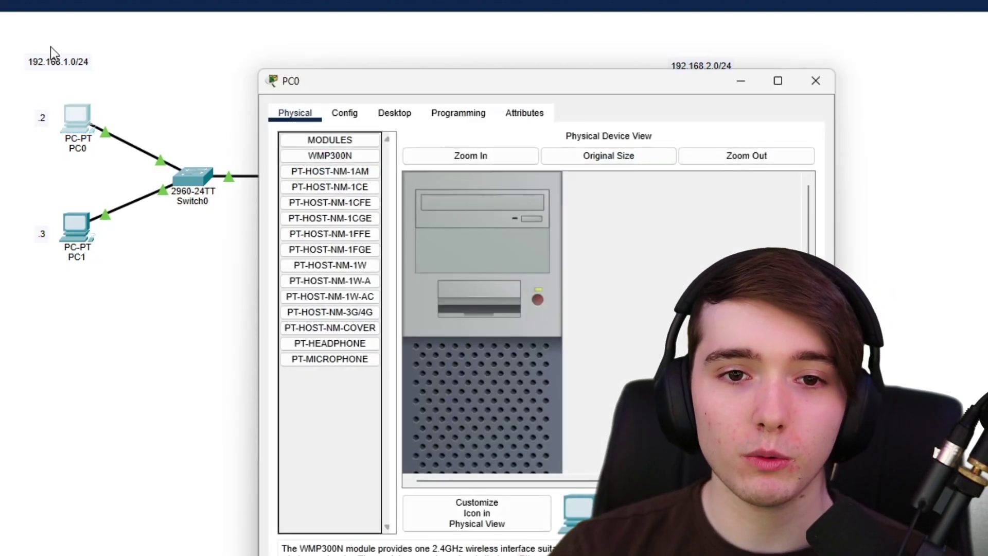
pyautogui.click(395, 113)
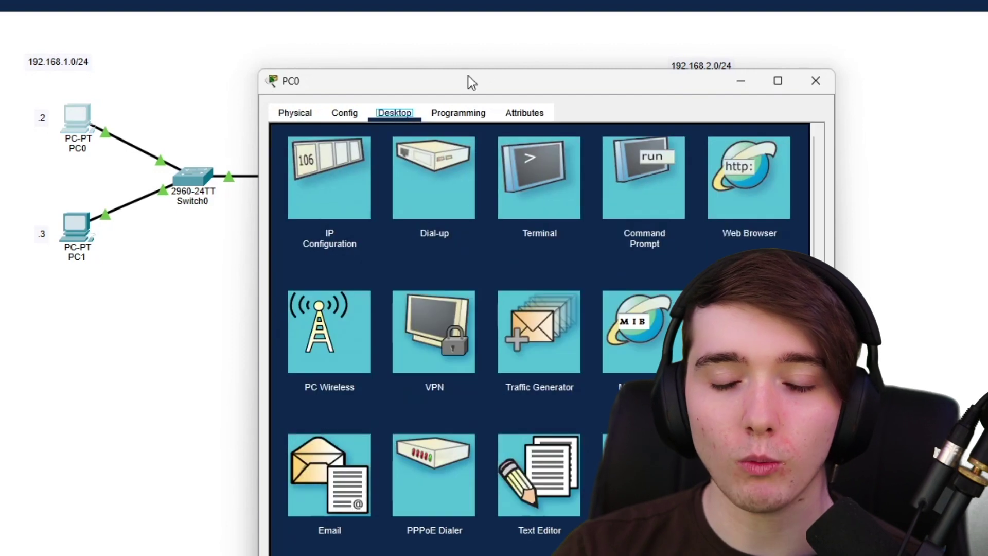
pyautogui.moveTo(476, 73); pyautogui.dragTo(70, 85)
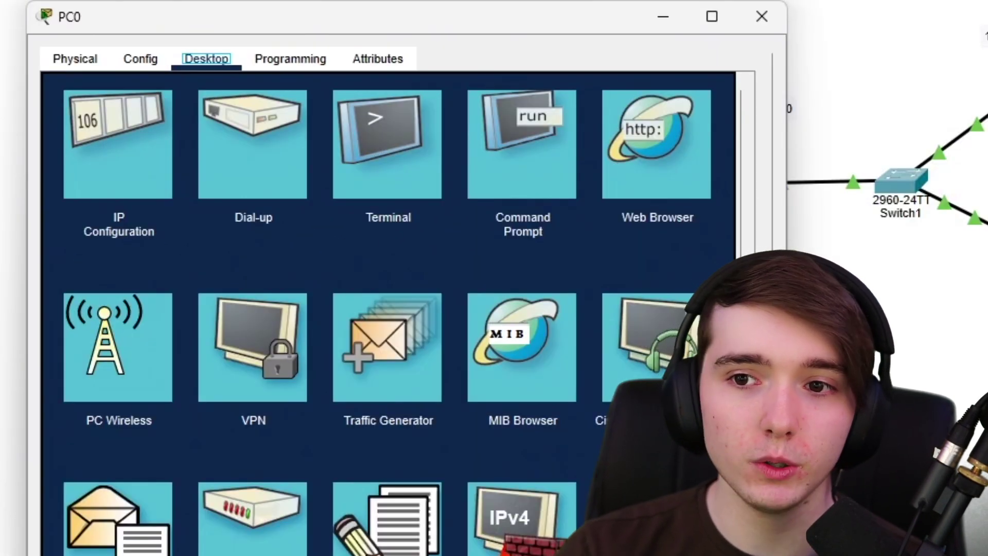
pyautogui.click(324, 164)
pyautogui.write('ipconfig')
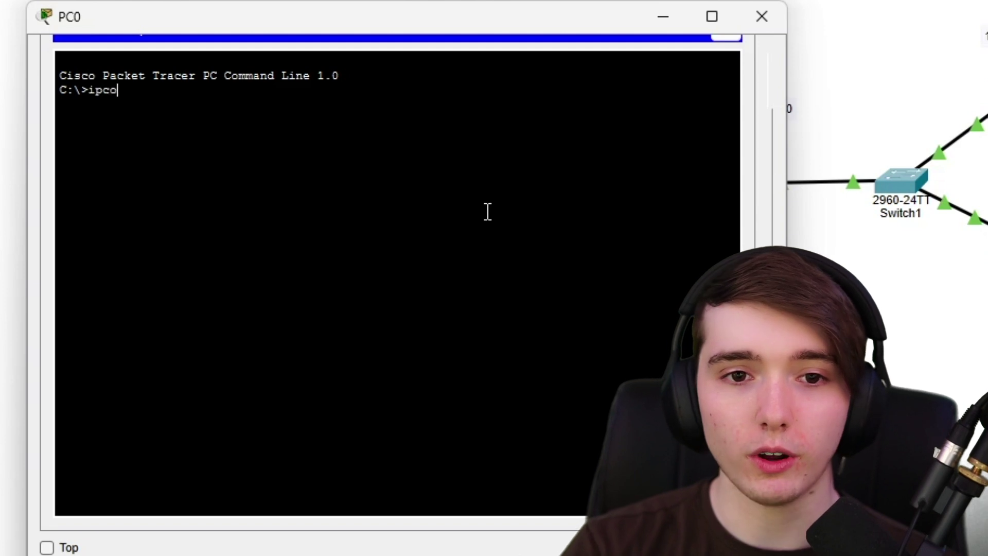
pyautogui.press('Return')
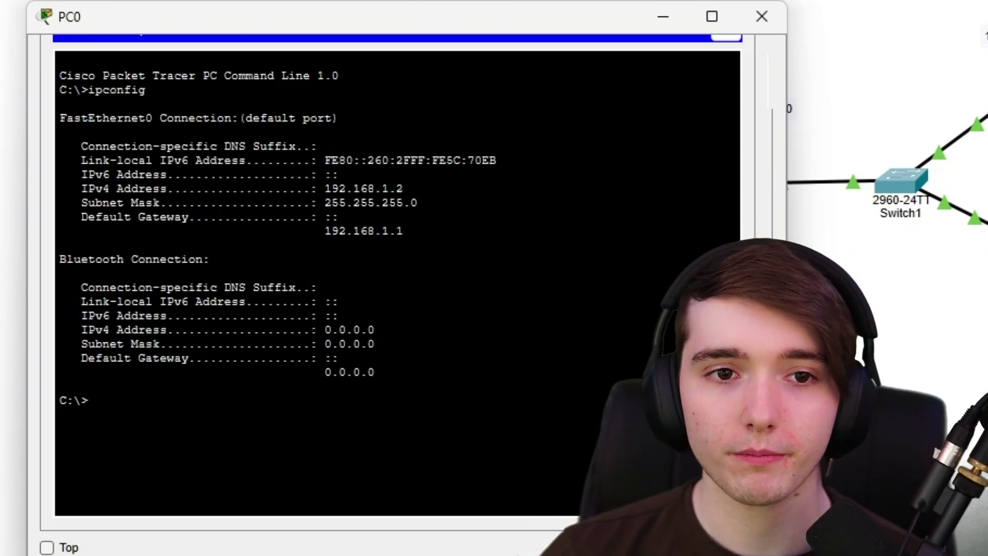
# - Ping 192.168.2.2 from PC0, interrupting the command before it completes
pyautogui.write('ping 192.1')
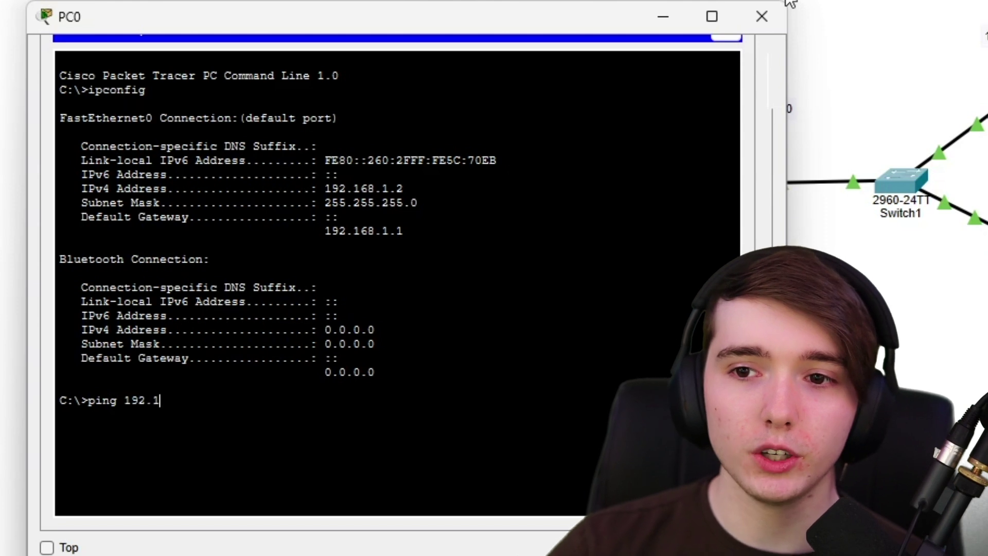
pyautogui.write('68.2.2.')
pyautogui.press('Return')
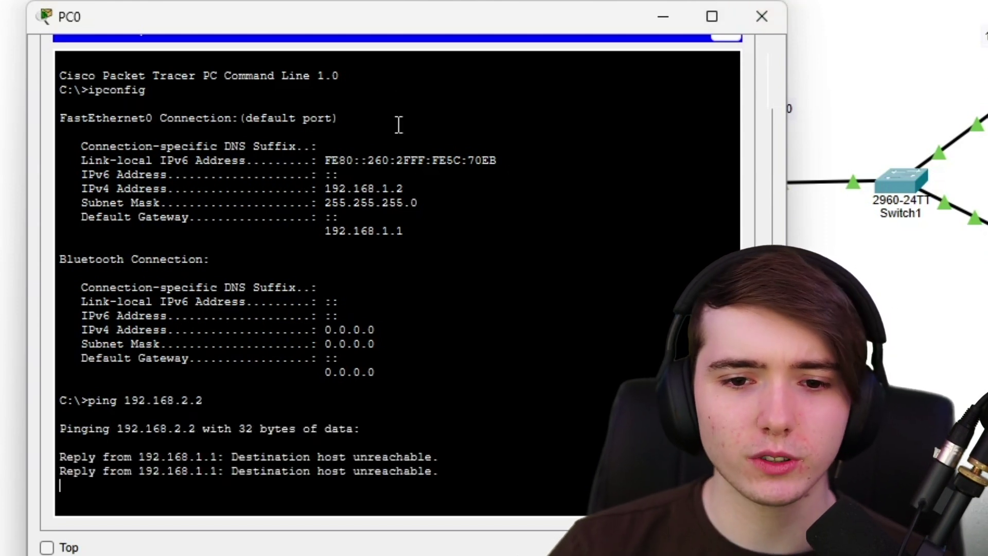
pyautogui.hotkey('ctrl', 'c')
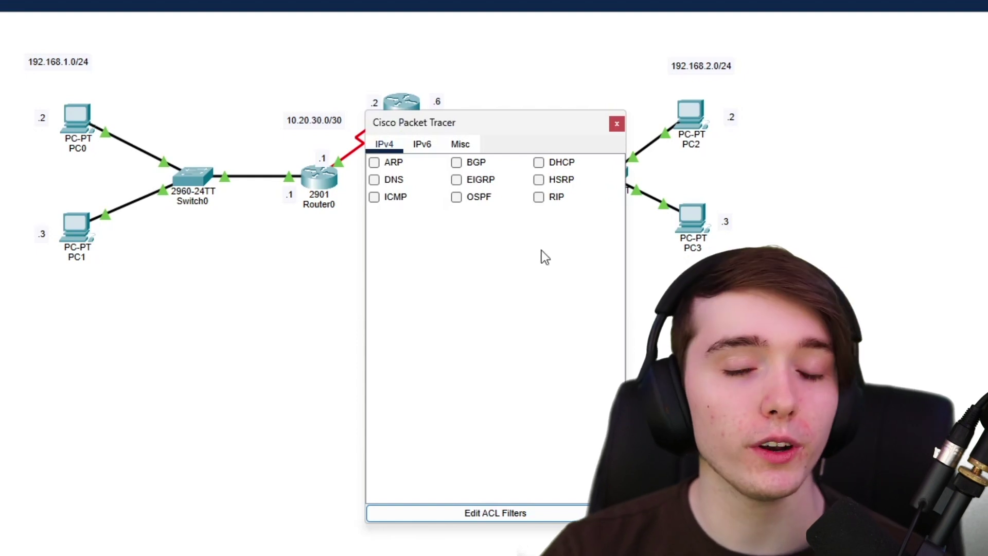
# - Enable ICMP in the IPv4 event filters and repeat the ping from PC0 to 192.168.2.2
pyautogui.click(374, 197)
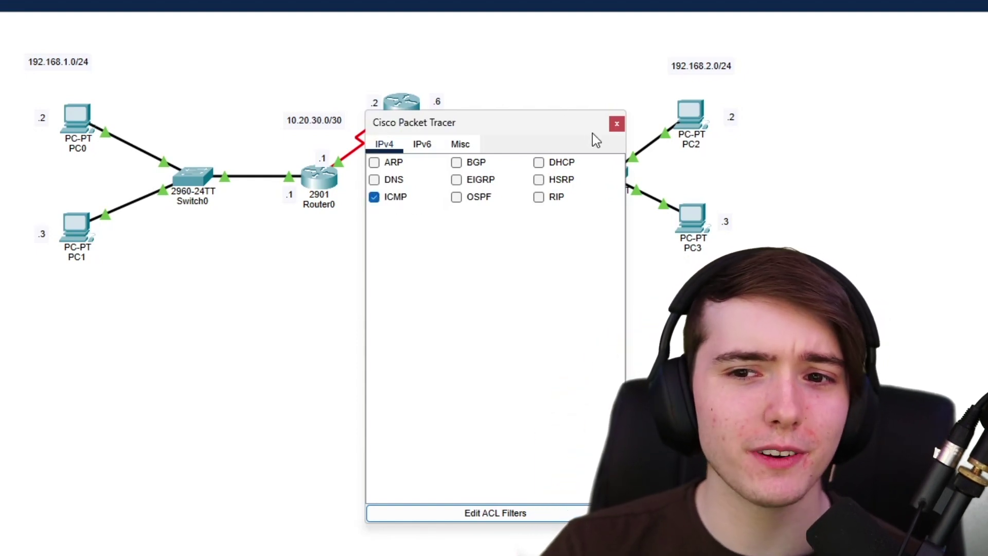
pyautogui.click(616, 124)
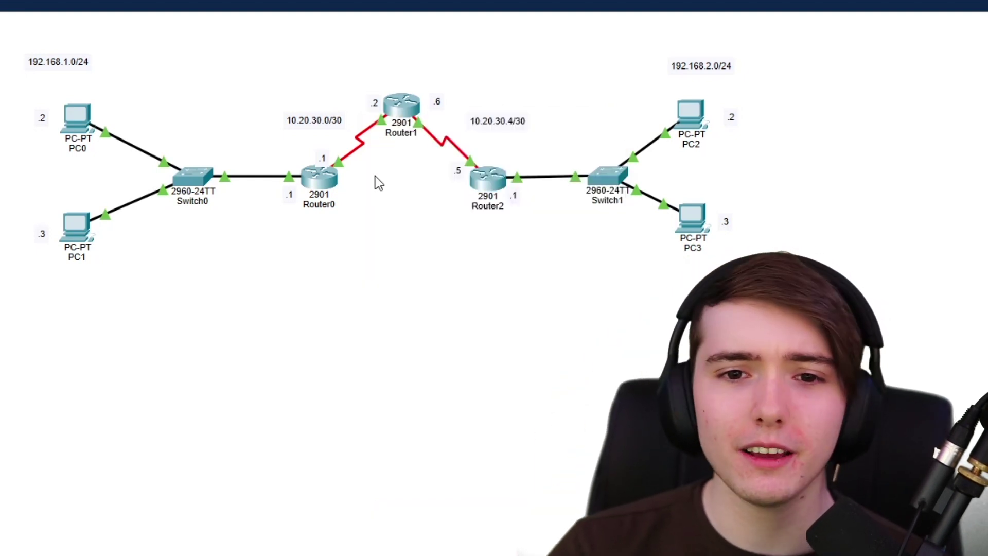
pyautogui.click(92, 131)
pyautogui.moveTo(197, 250); pyautogui.dragTo(213, 249)
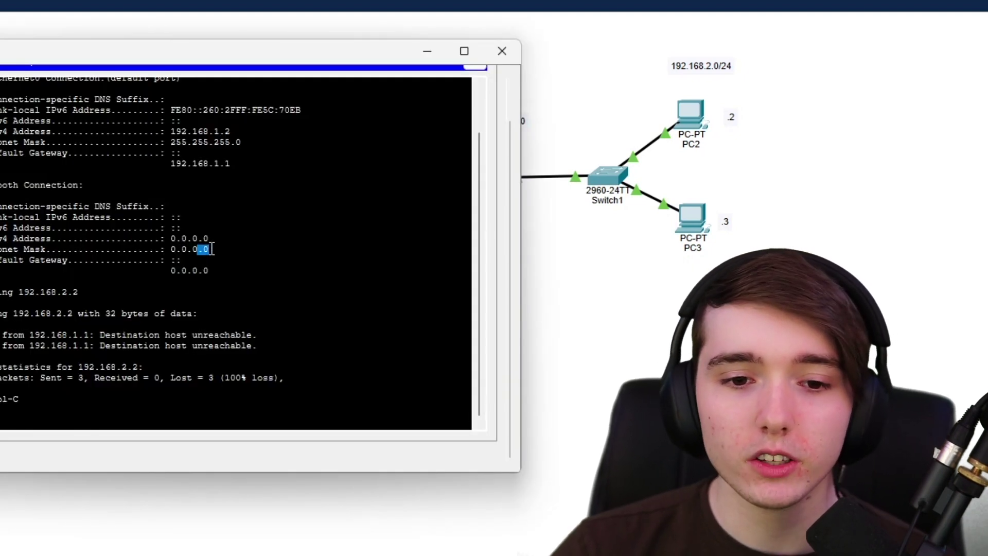
pyautogui.press('Up')
pyautogui.press('Return')
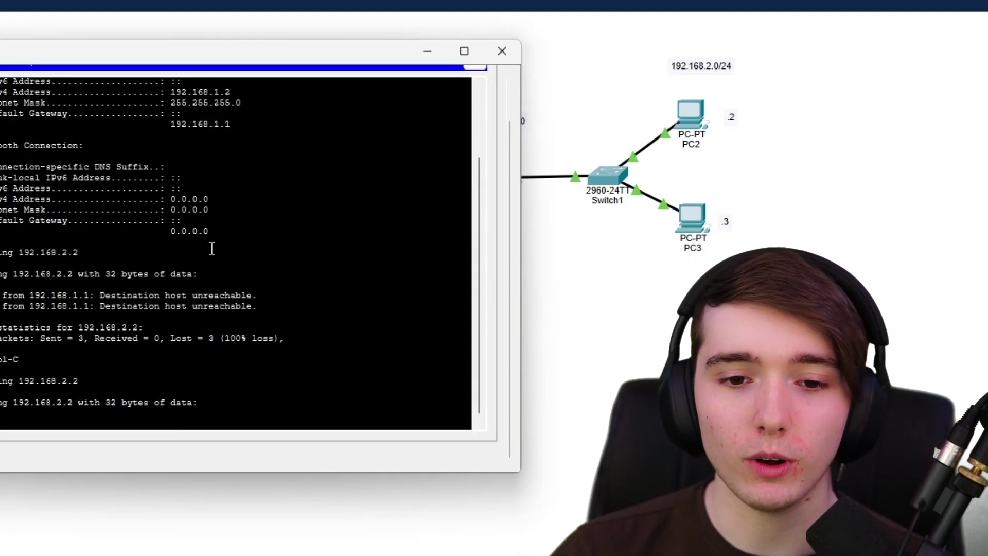
pyautogui.click(427, 53)
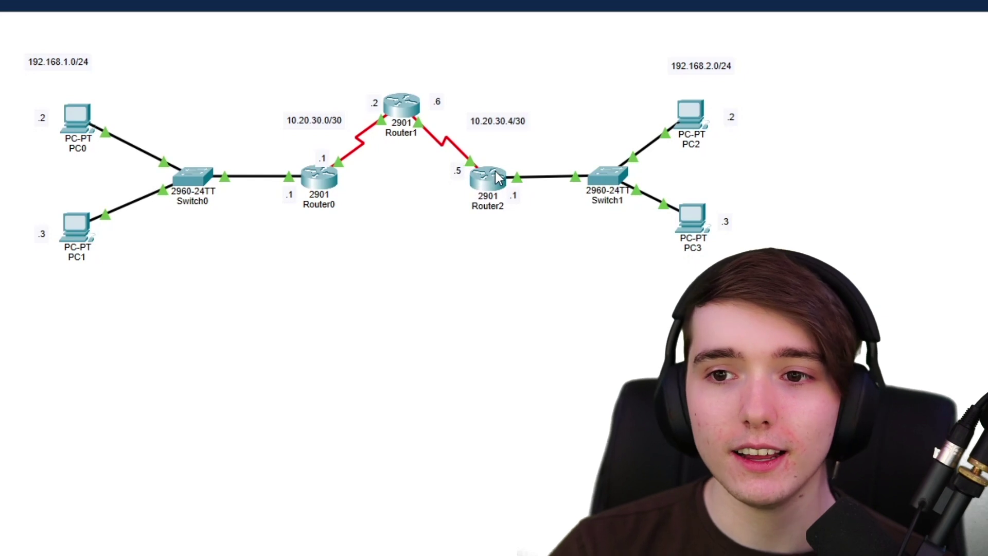
# - Open Router0's command line and enter global configuration mode with en and conf t
pyautogui.click(318, 176)
pyautogui.click(384, 109)
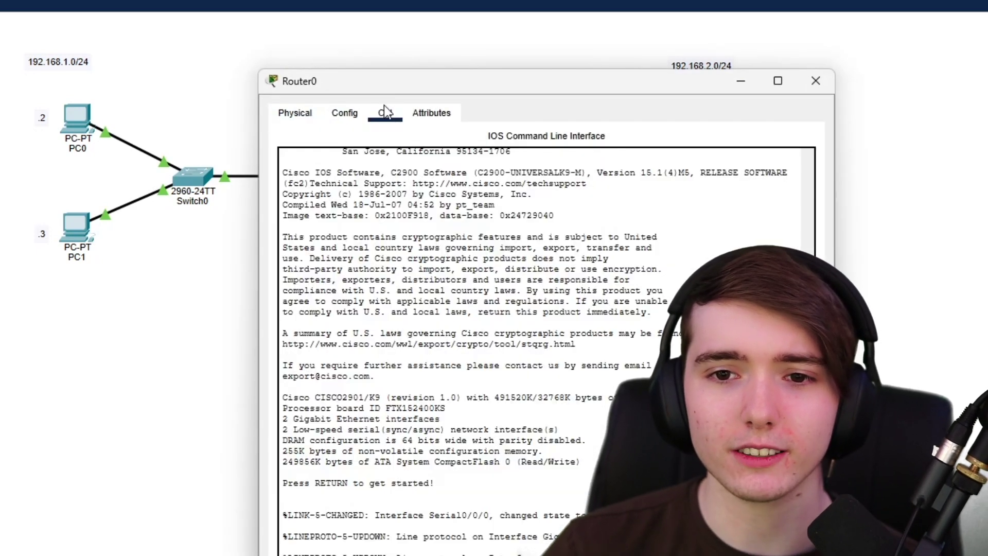
pyautogui.moveTo(400, 90); pyautogui.dragTo(539, 26)
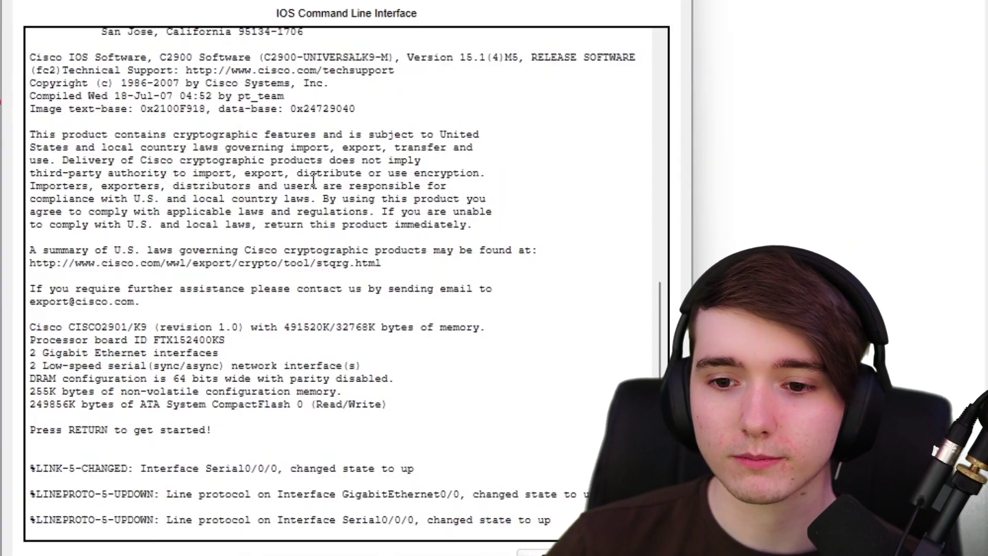
pyautogui.press('Return')
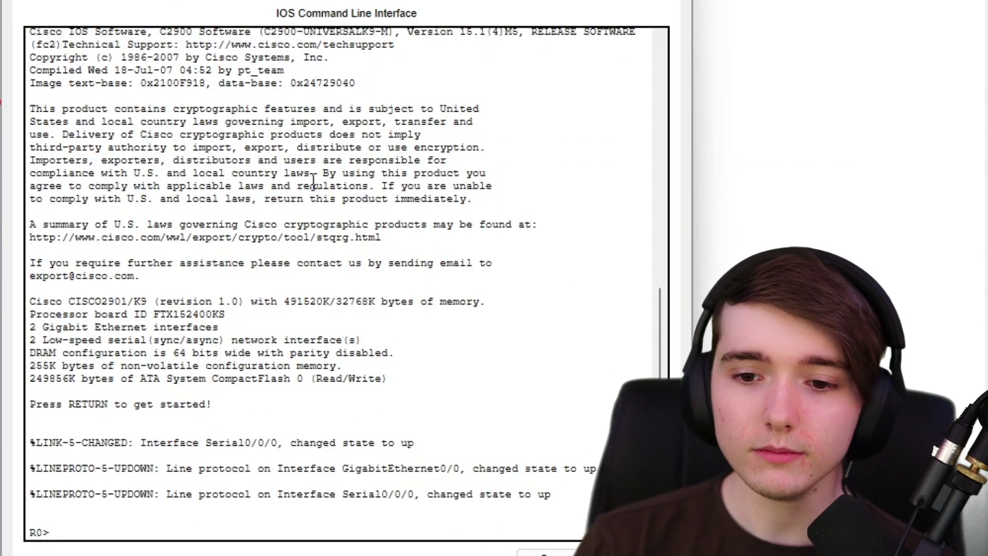
pyautogui.write('en')
pyautogui.press('Return')
pyautogui.write('conf t')
pyautogui.press('Return')
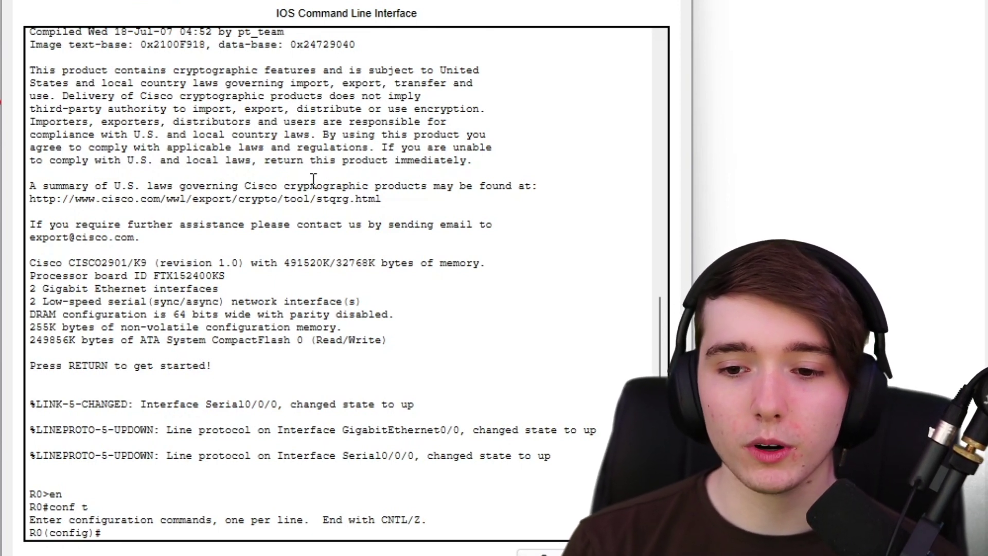
# - Check the allowed OSPF process IDs and enter OSPF configuration with router ospf 1
pyautogui.write('router ospf 1')
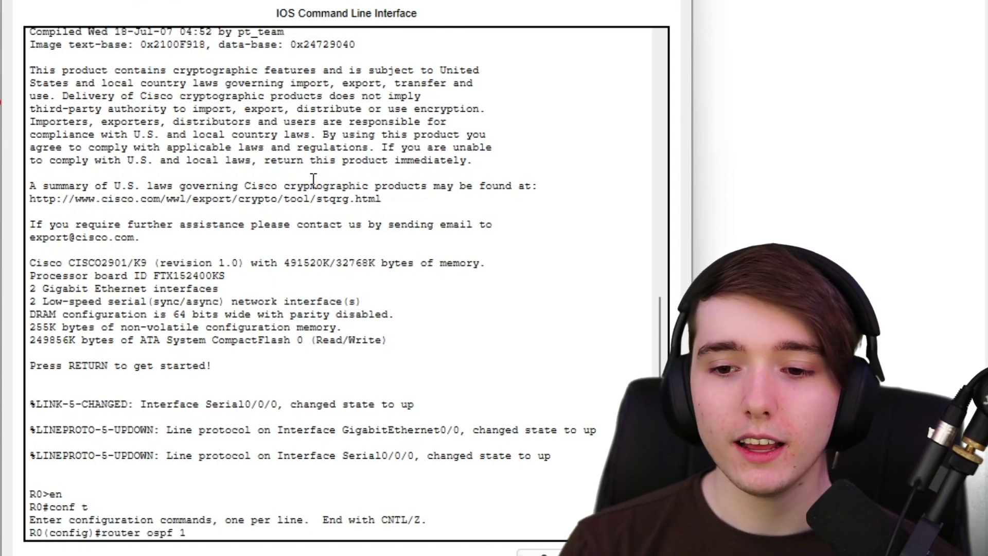
pyautogui.press('BackSpace')
pyautogui.write('?')
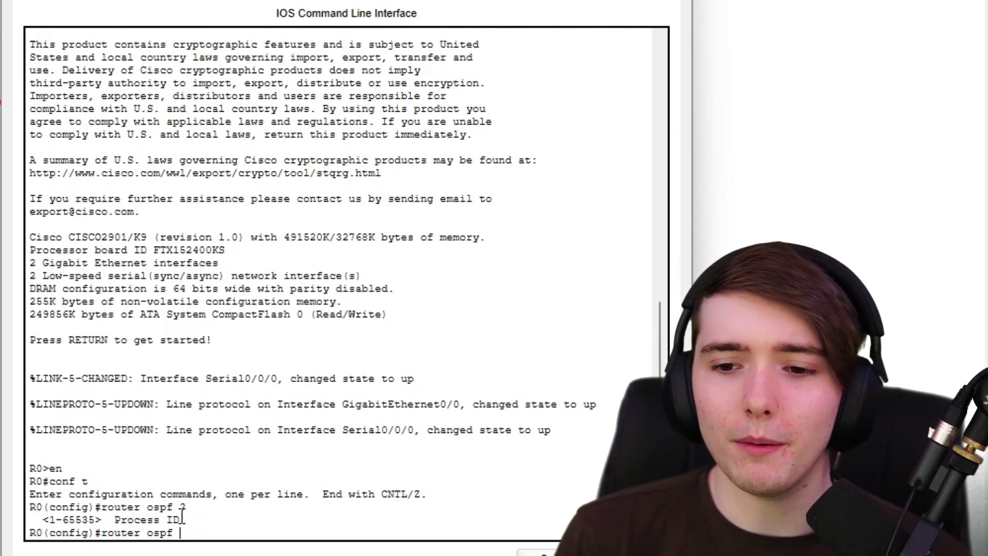
pyautogui.write('1')
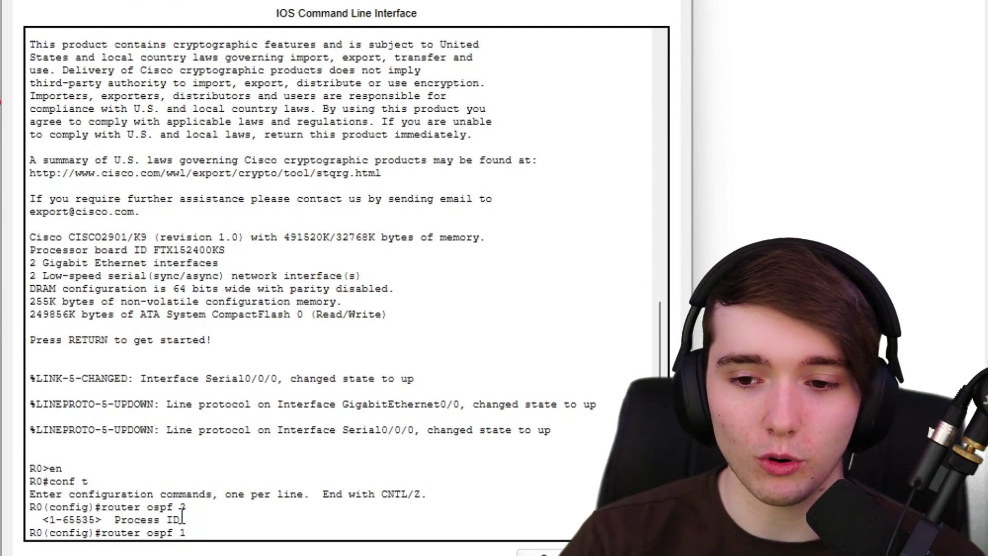
pyautogui.press('Return')
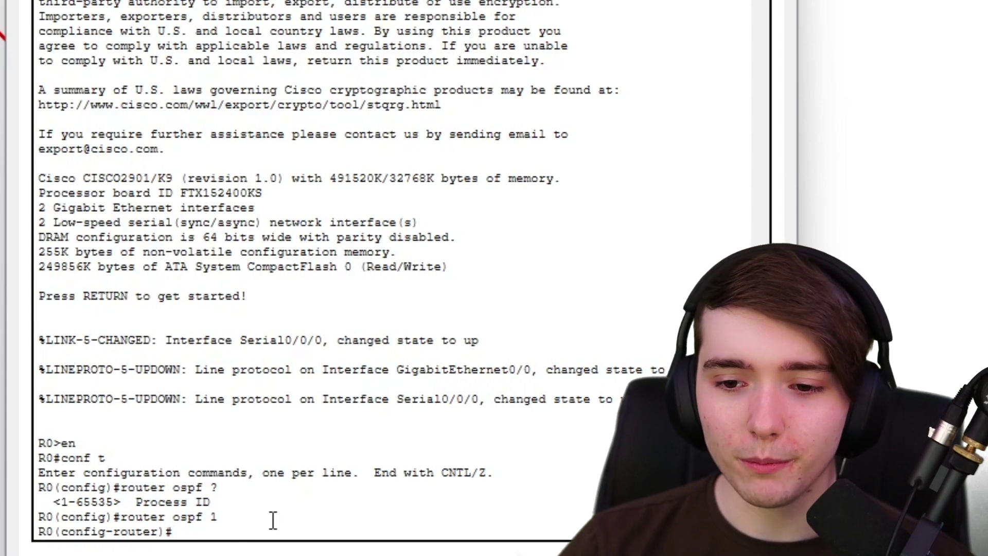
# - Highlight the router configuration prompt and list the commands available in this mode
pyautogui.moveTo(245, 524); pyautogui.dragTo(116, 507)
pyautogui.click(155, 534)
pyautogui.moveTo(41, 531); pyautogui.dragTo(206, 533)
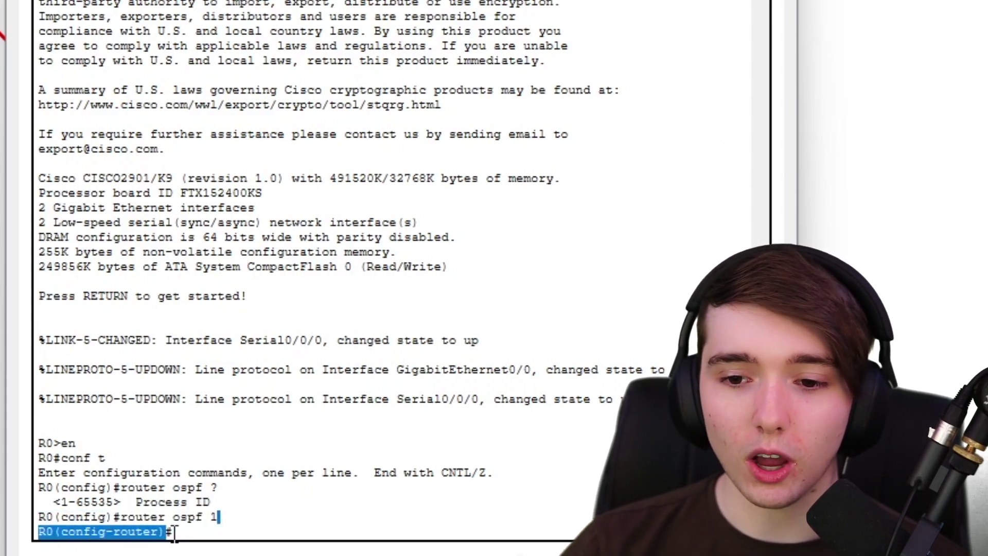
pyautogui.click(208, 533)
pyautogui.write('?')
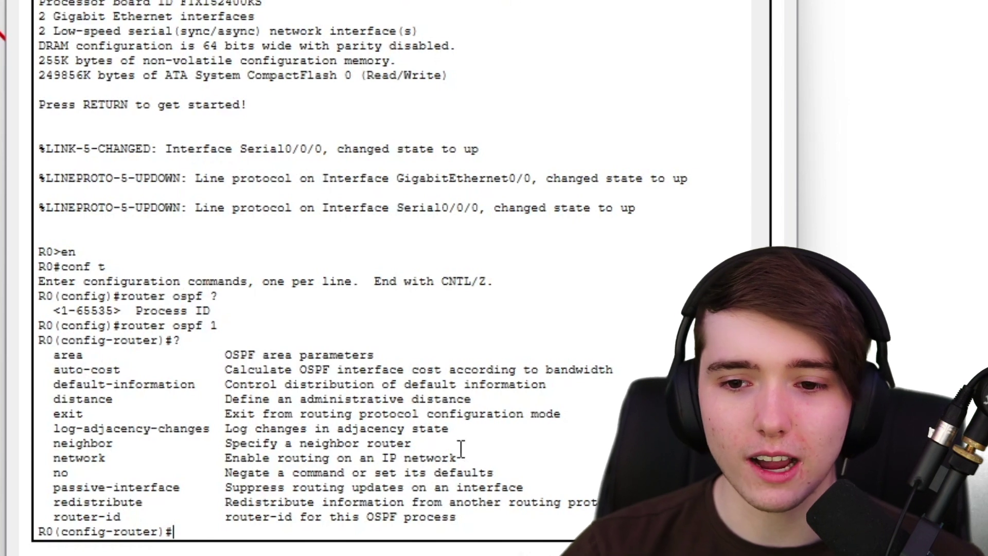
# - Highlight the network command's description and look up its required argument with network ?
pyautogui.moveTo(52, 457); pyautogui.dragTo(458, 460)
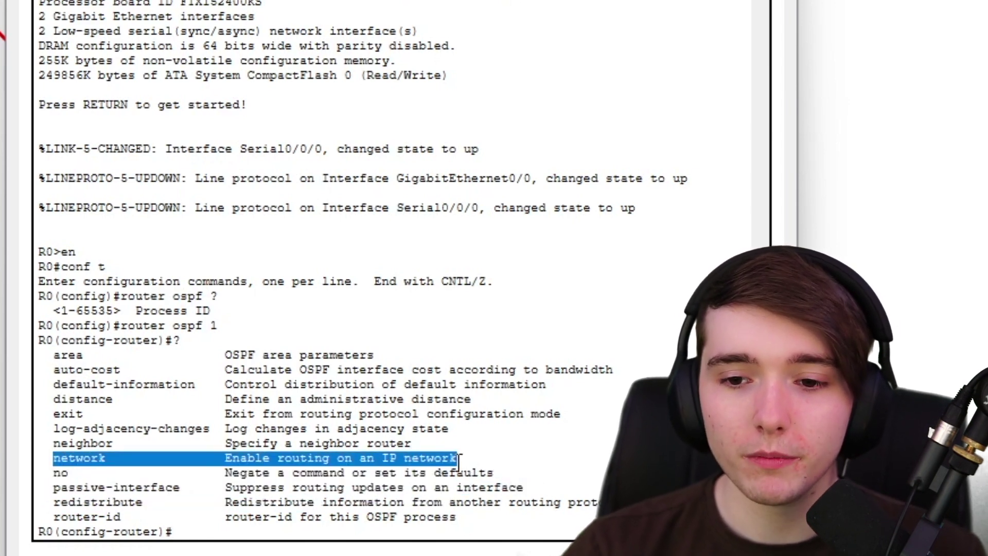
pyautogui.click(433, 476)
pyautogui.write('networ')
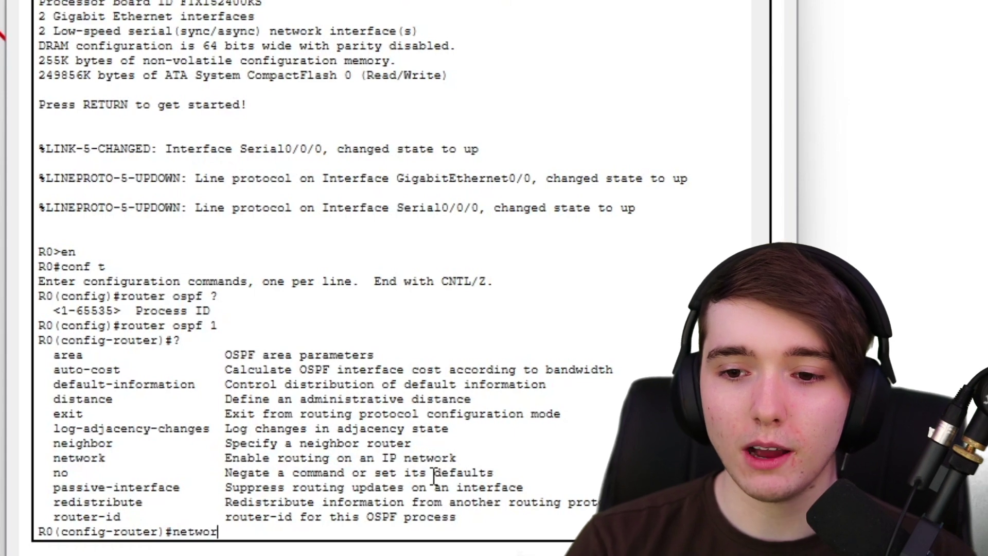
pyautogui.write('k >?')
pyautogui.write(' ?')
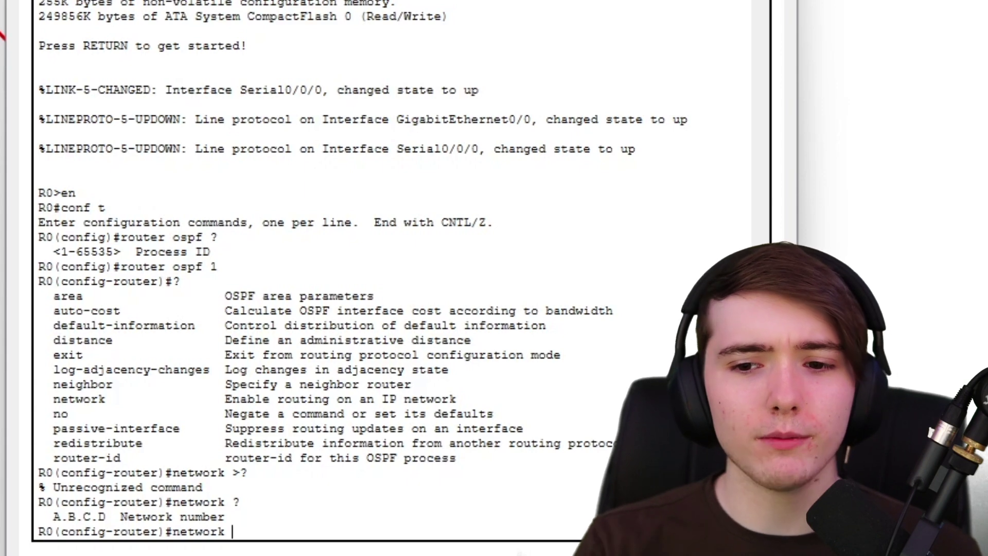
# - Discard the unfinished network command and display the routing table with do show ip route
pyautogui.press('BackSpace')
pyautogui.press('BackSpace')
pyautogui.press('BackSpace')
pyautogui.press('BackSpace')
pyautogui.press('BackSpace')
pyautogui.press('BackSpace')
pyautogui.press('BackSpace')
pyautogui.write('d')
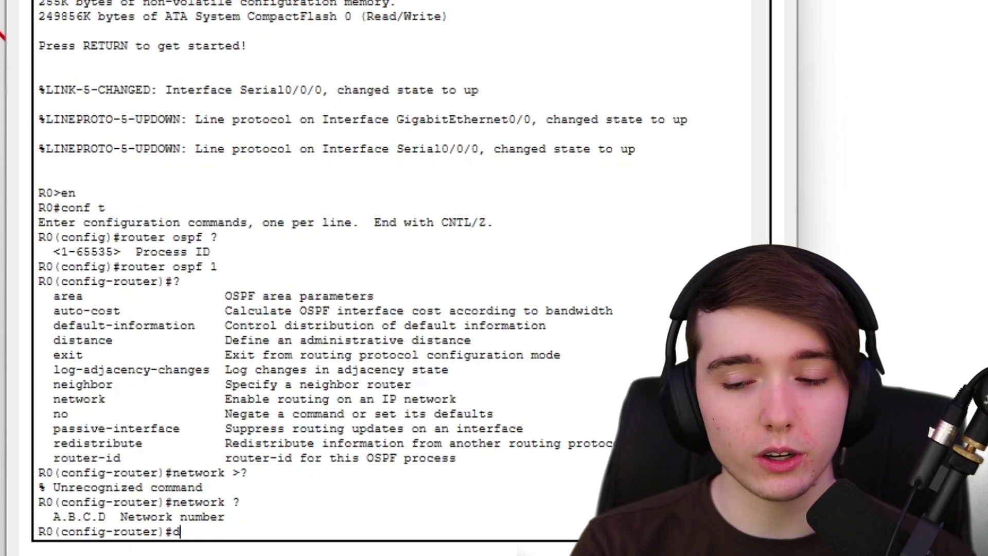
pyautogui.write('o show ip route')
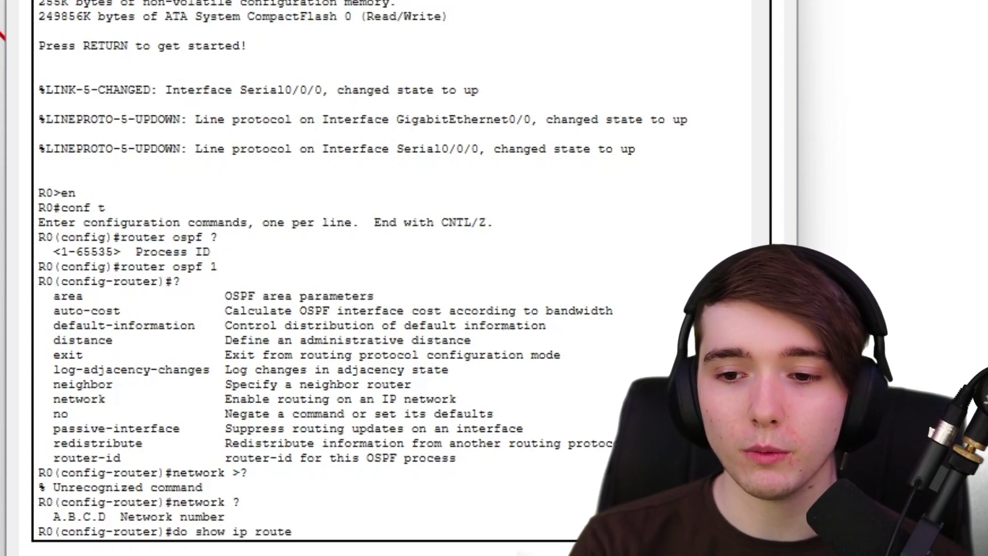
pyautogui.press('Return')
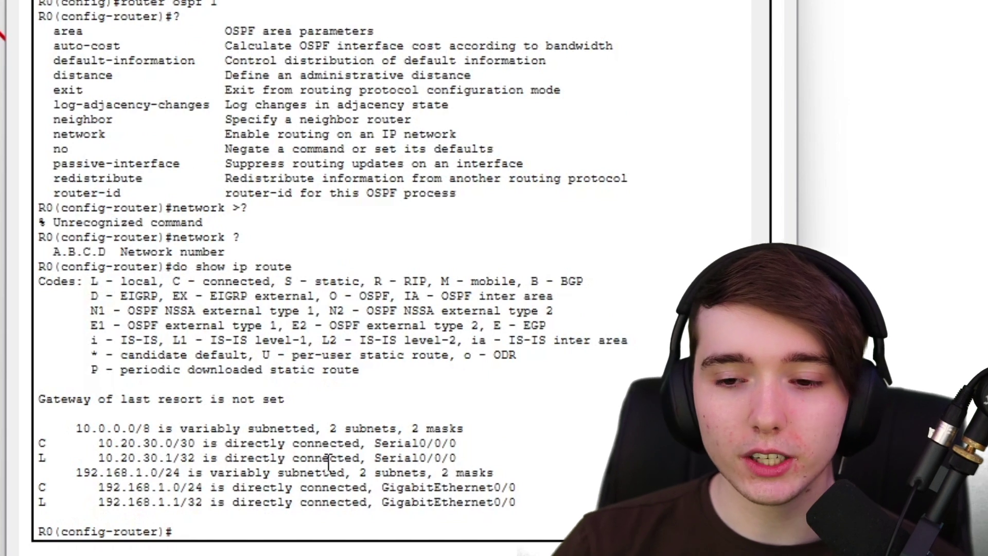
# - Examine the directly connected routes for Serial0/0/0 and GigabitEthernet0/0 in the routing table
pyautogui.moveTo(516, 491); pyautogui.dragTo(99, 455)
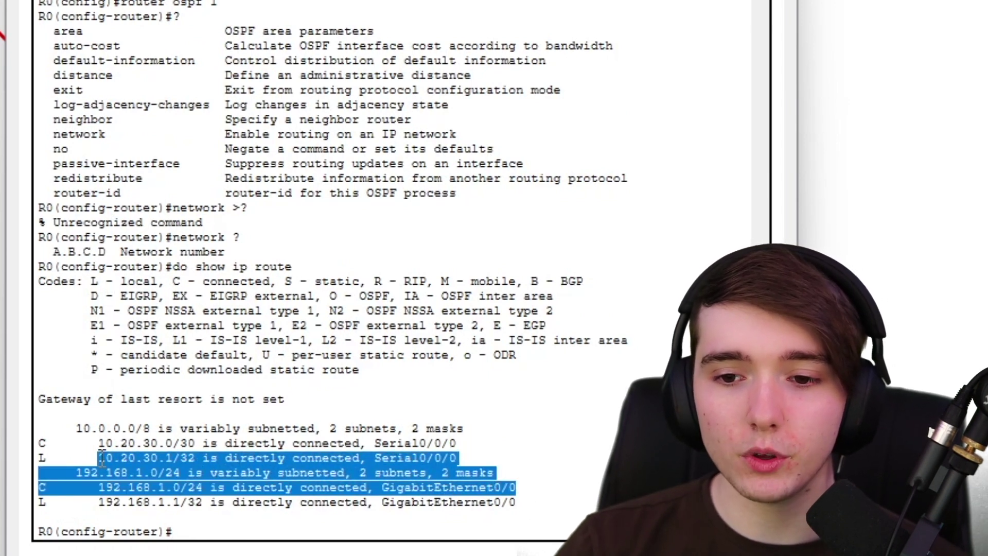
pyautogui.click(99, 457)
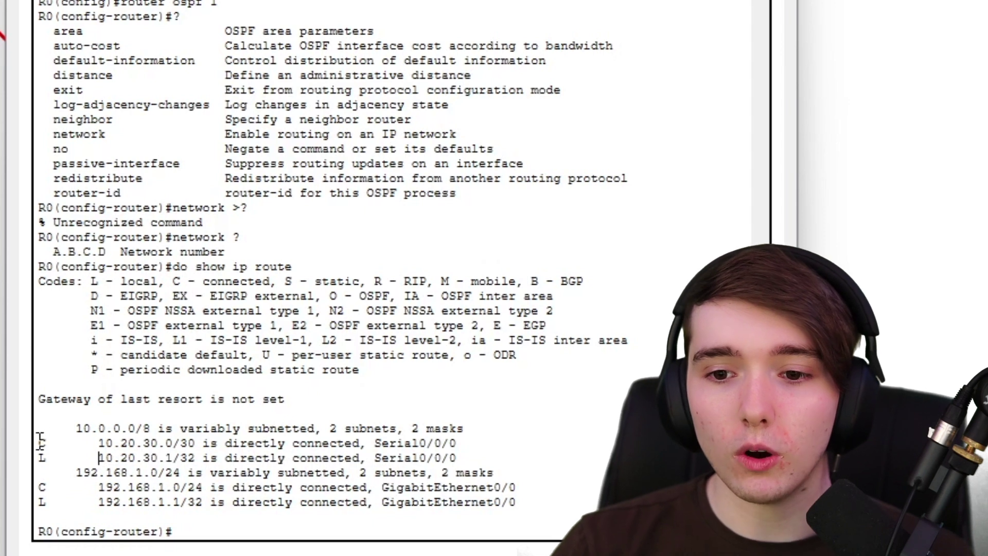
pyautogui.moveTo(38, 442); pyautogui.dragTo(484, 450)
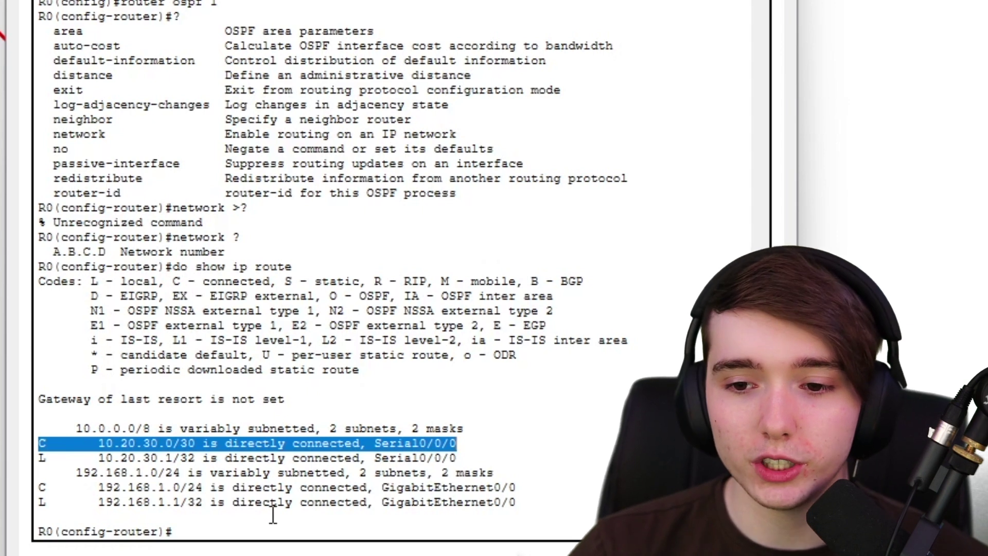
pyautogui.moveTo(260, 506); pyautogui.dragTo(190, 492)
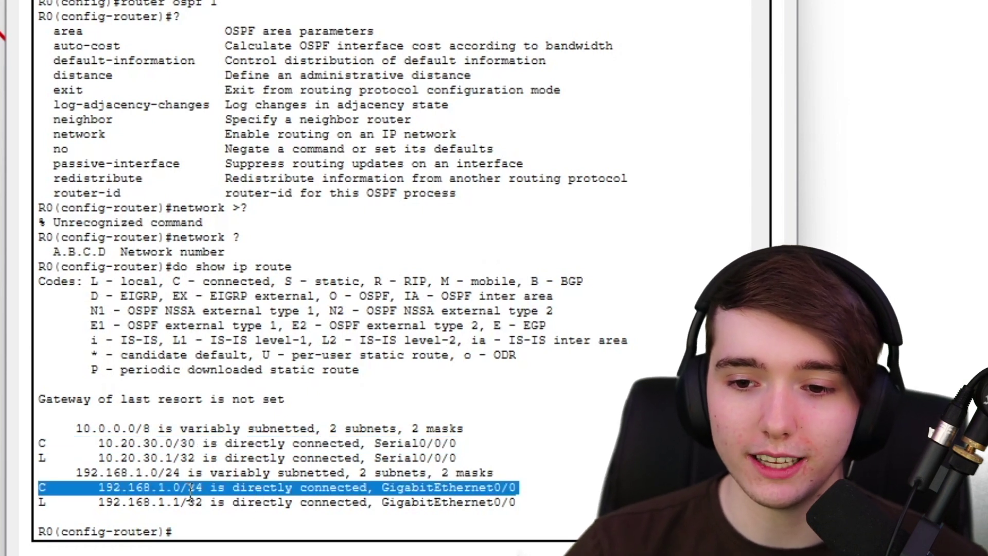
pyautogui.click(362, 507)
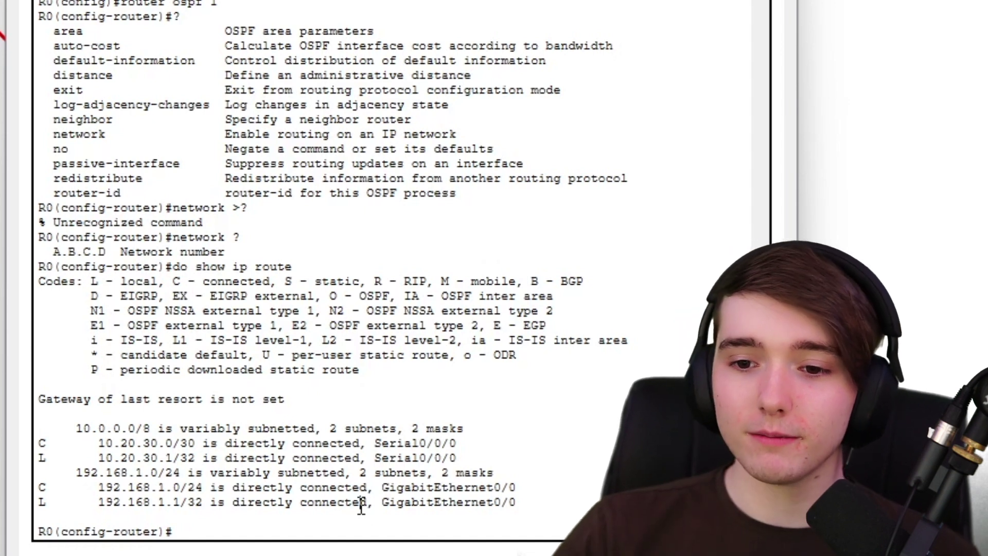
# - Begin a network command on R0 and highlight the local and connected Serial0/0/0 routes to identify the network address
pyautogui.moveTo(361, 506); pyautogui.dragTo(317, 524)
pyautogui.click(317, 524)
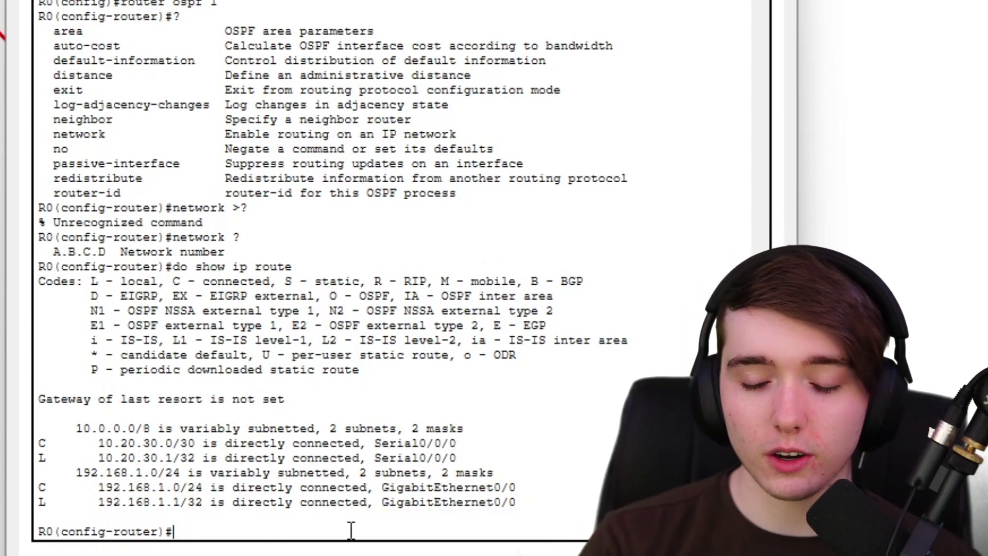
pyautogui.write('netwokr')
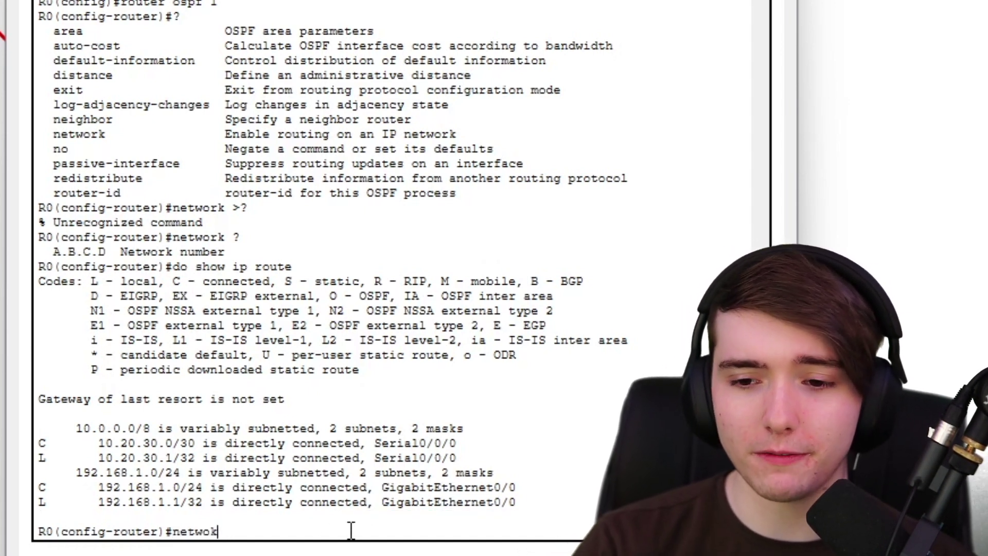
pyautogui.press('BackSpace')
pyautogui.write('rk')
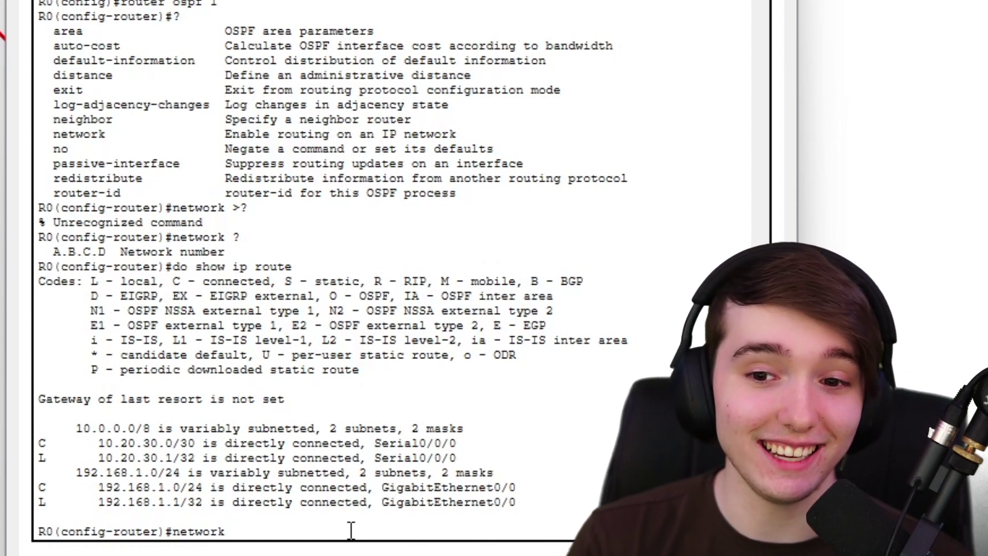
pyautogui.moveTo(496, 459); pyautogui.dragTo(34, 458)
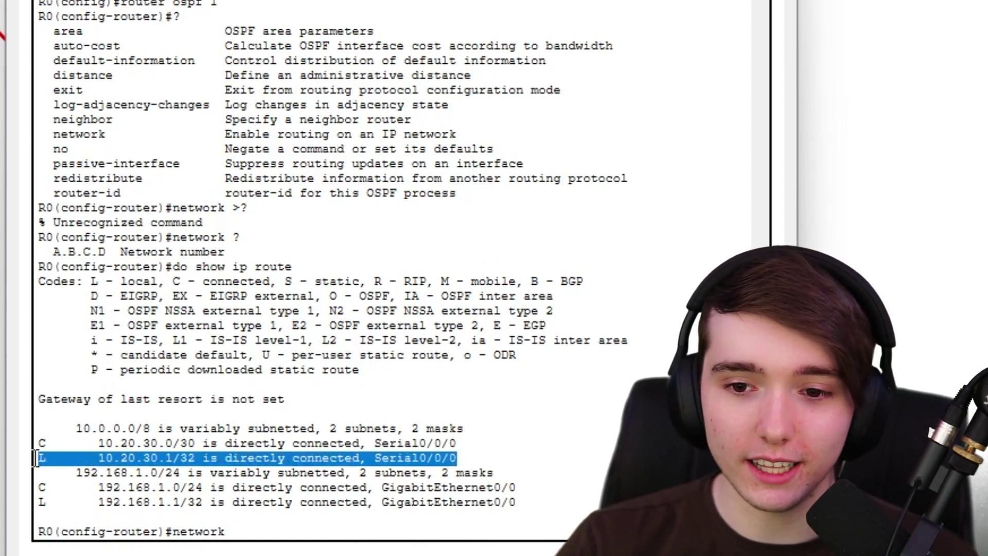
pyautogui.click(79, 454)
pyautogui.moveTo(477, 439); pyautogui.dragTo(8, 442)
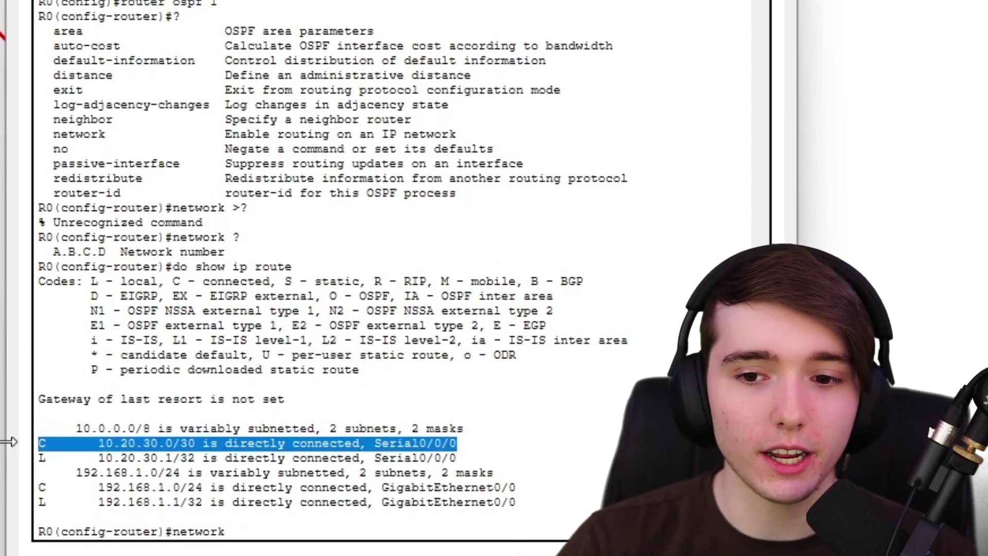
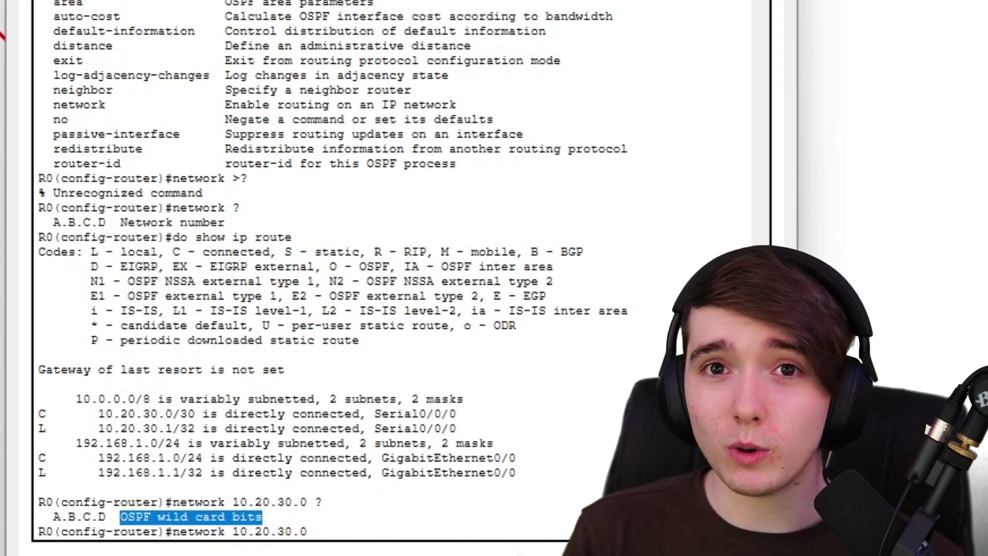
# - Complete the 10.20.30.0 network statement with wildcard 0.0.0.3 and area 0, looking up the argument required after the wildcard bits
pyautogui.click(303, 523)
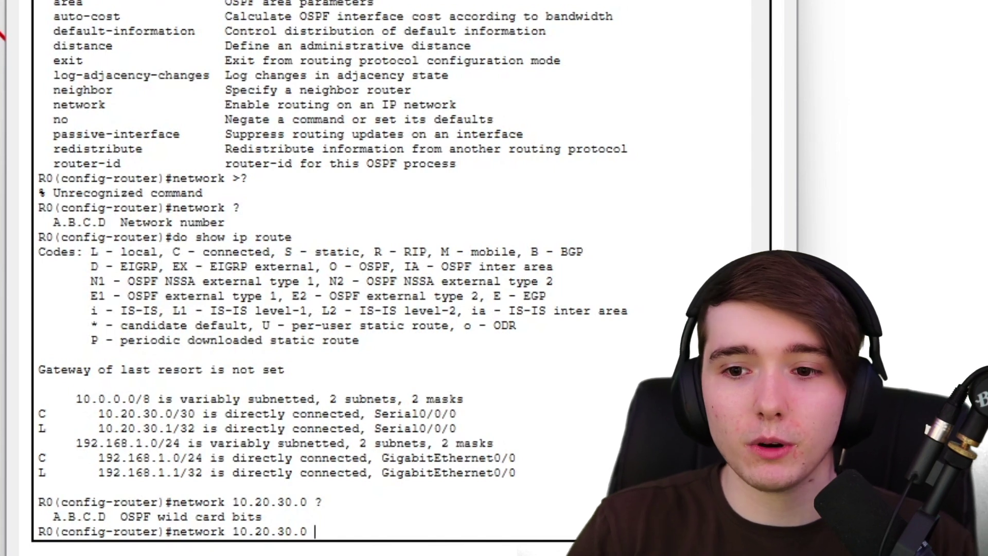
pyautogui.write('0.0.0')
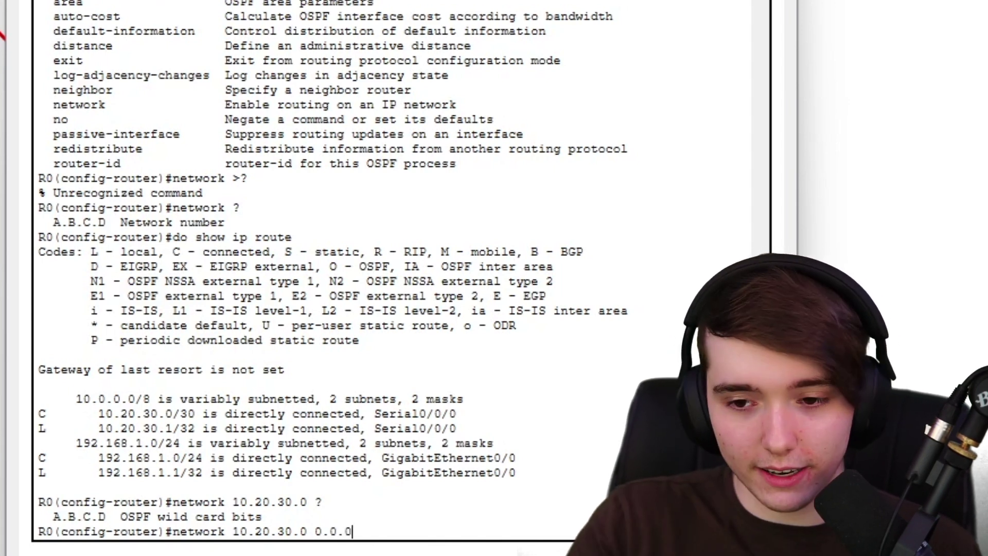
pyautogui.write('.')
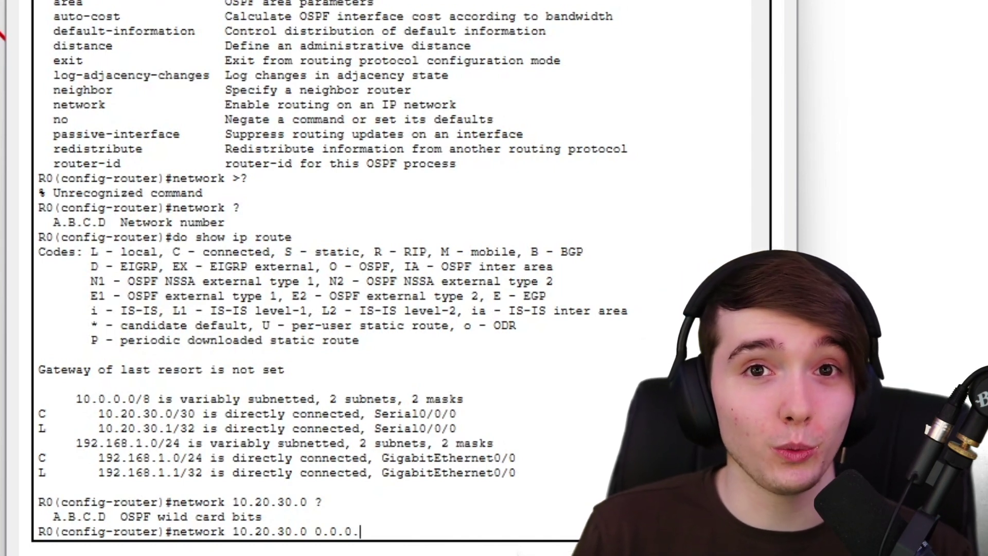
pyautogui.write('3')
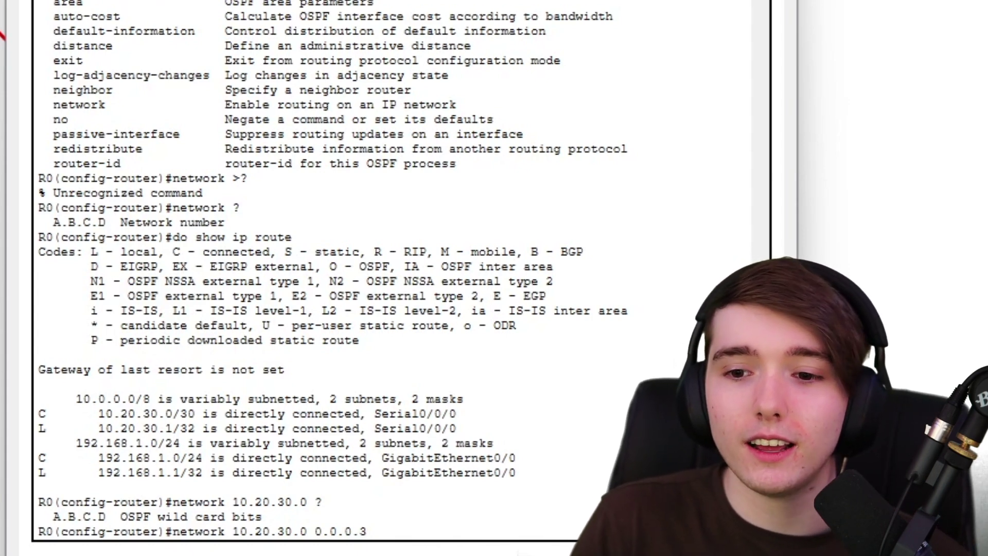
pyautogui.write('?')
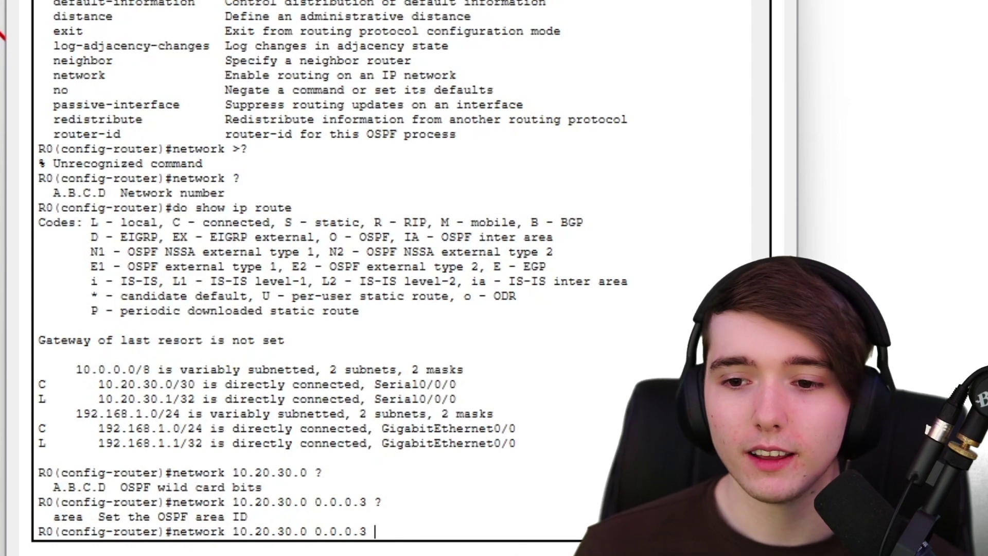
pyautogui.write('area 0')
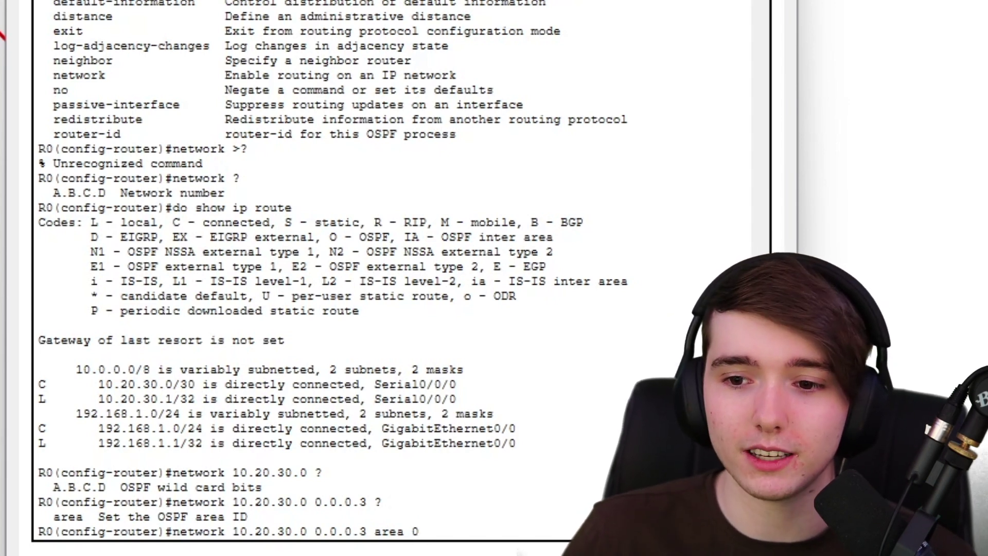
pyautogui.press('Return')
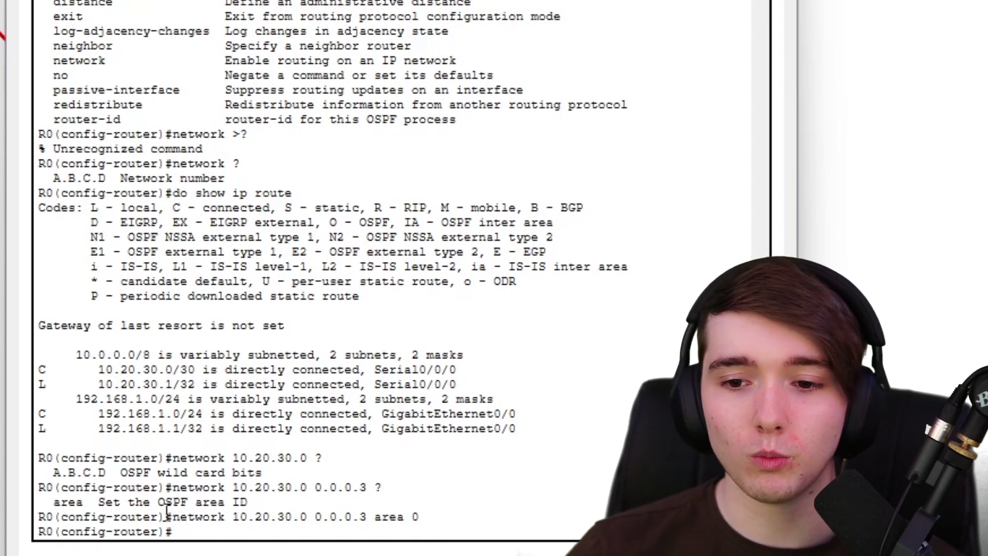
# - Review the submitted network statement and the 192.168.1.0/24 entries in R0's routing table
pyautogui.moveTo(166, 517); pyautogui.dragTo(398, 516)
pyautogui.click(397, 516)
pyautogui.moveTo(469, 507); pyautogui.dragTo(457, 516)
pyautogui.click(457, 516)
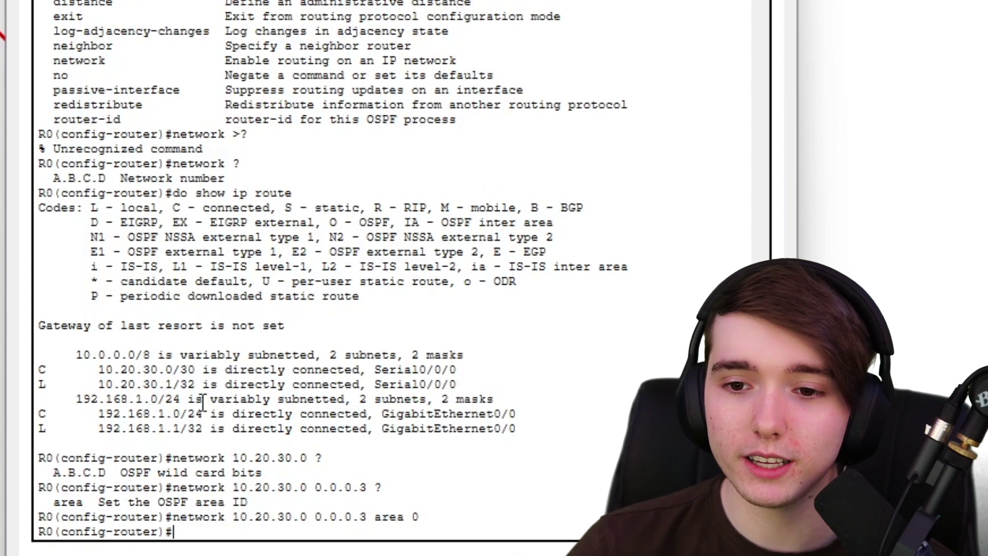
pyautogui.moveTo(203, 400)
pyautogui.mouseDown()
pyautogui.moveTo(102, 419)
pyautogui.moveTo(225, 416)
pyautogui.moveTo(203, 415)
pyautogui.mouseUp()
pyautogui.click(287, 495)
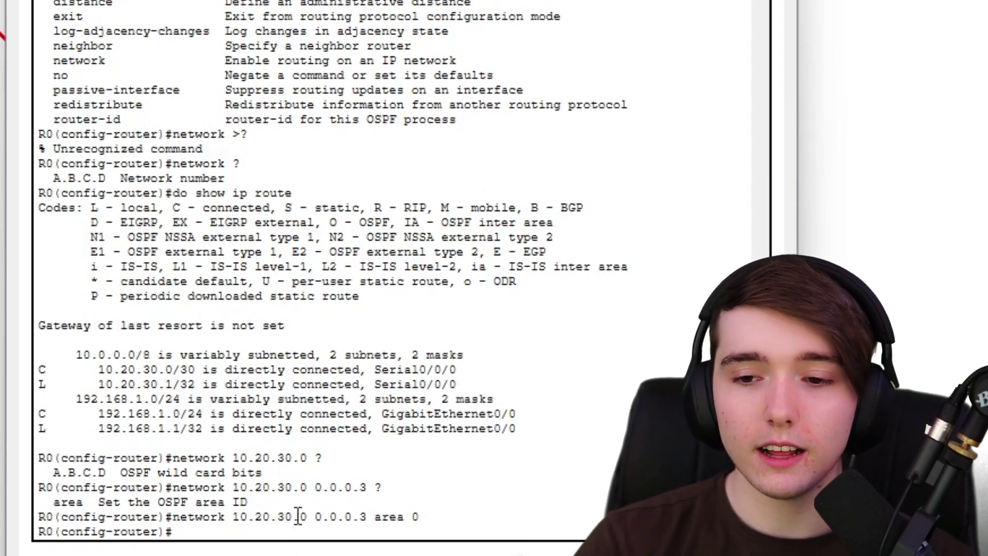
# - Rework the previous network command to add 192.168.1.0 with wildcard 0.0.0.255 to OSPF area 0 on R0
pyautogui.press('Up')
pyautogui.press('Left')
pyautogui.press('Left')
pyautogui.press('Left')
pyautogui.press('Left')
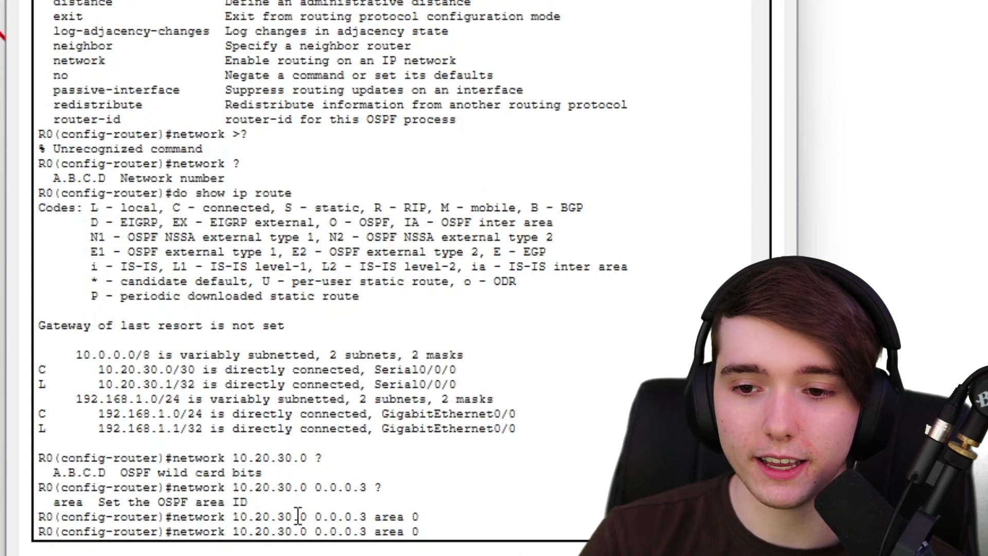
pyautogui.press('BackSpace')
pyautogui.press('BackSpace')
pyautogui.press('BackSpace')
pyautogui.press('BackSpace')
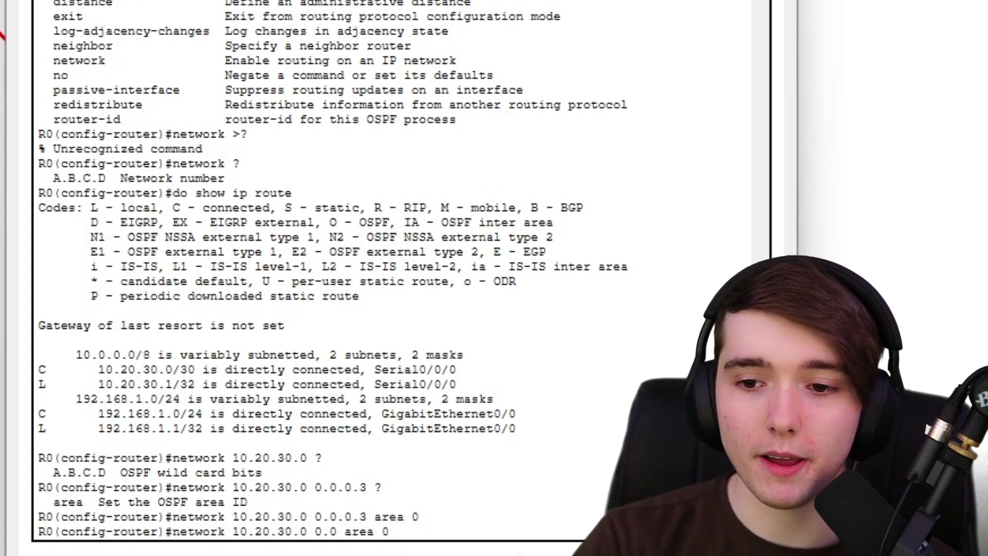
pyautogui.press('BackSpace')
pyautogui.press('BackSpace')
pyautogui.press('BackSpace')
pyautogui.press('BackSpace')
pyautogui.press('BackSpace')
pyautogui.press('BackSpace')
pyautogui.press('BackSpace')
pyautogui.press('BackSpace')
pyautogui.press('BackSpace')
pyautogui.press('BackSpace')
pyautogui.press('BackSpace')
pyautogui.press('BackSpace')
pyautogui.press('BackSpace')
pyautogui.press('BackSpace')
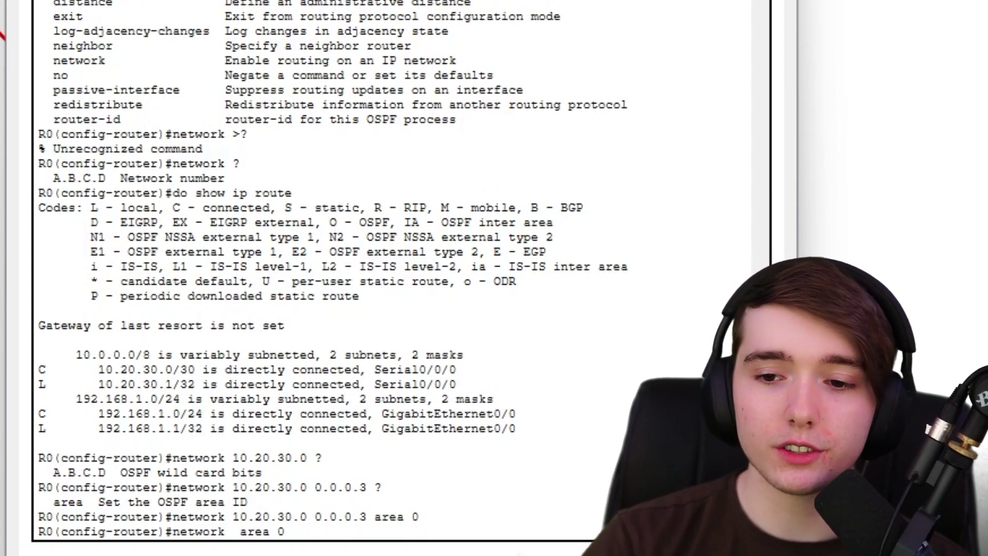
pyautogui.write('192.168.1.0 ')
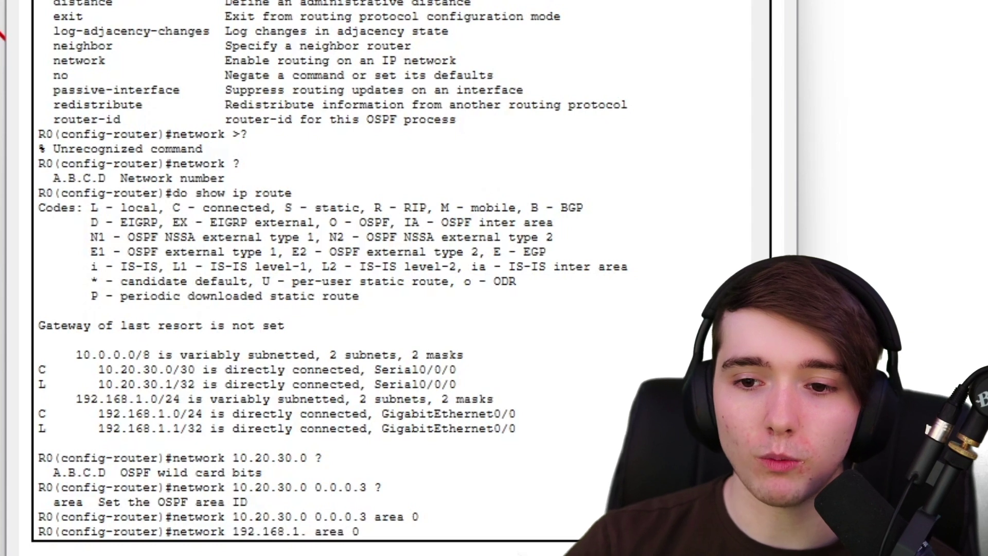
pyautogui.write('0.0.0.2')
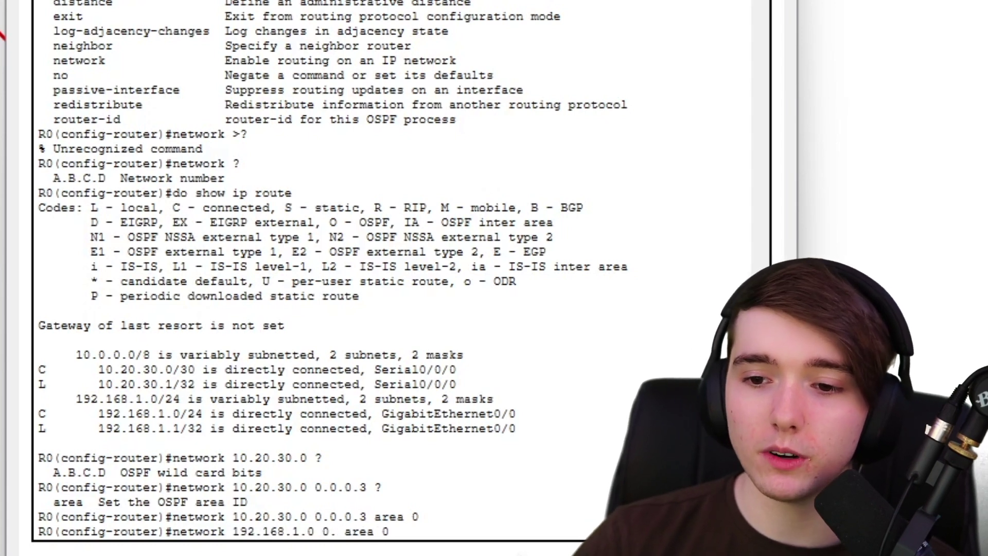
pyautogui.write('55')
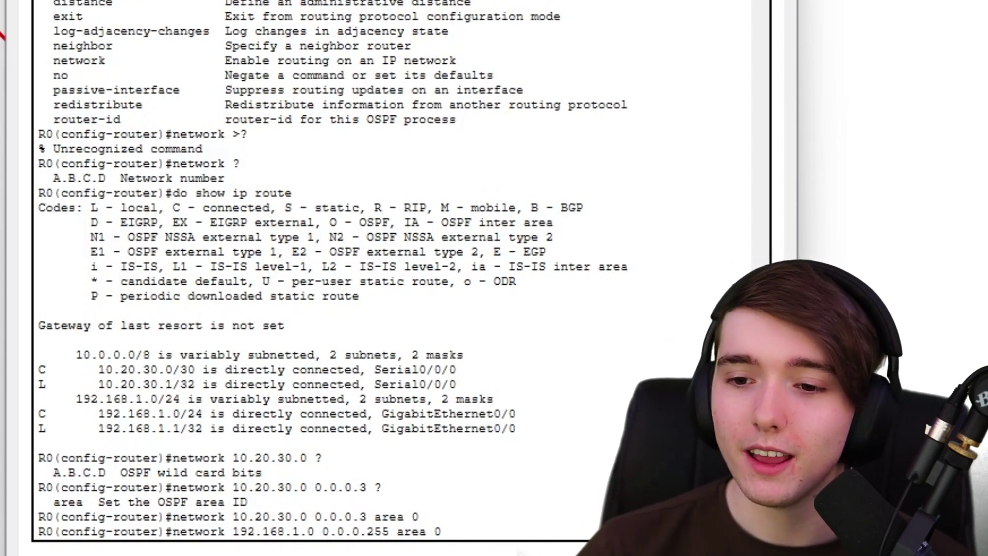
pyautogui.press('Return')
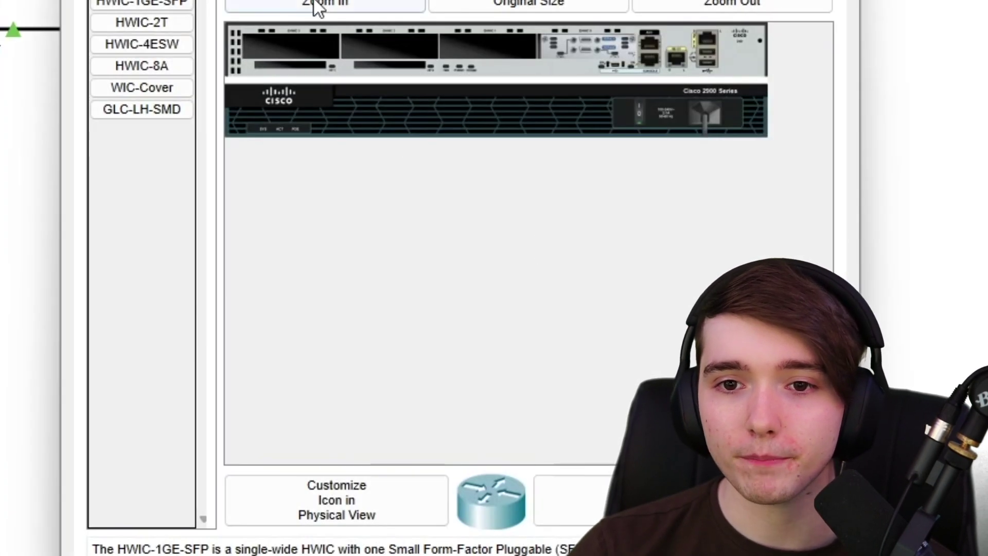
# - Open Router1's command line, enter configuration for OSPF process 1 and display the routing table with do show ip route
pyautogui.click(315, 4)
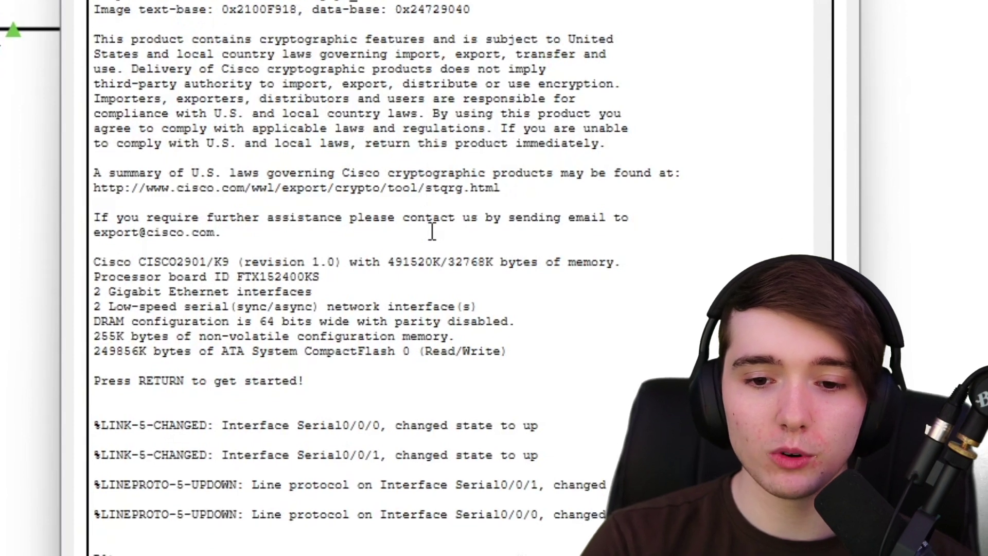
pyautogui.write('en')
pyautogui.press('Return')
pyautogui.write('conf t')
pyautogui.press('Return')
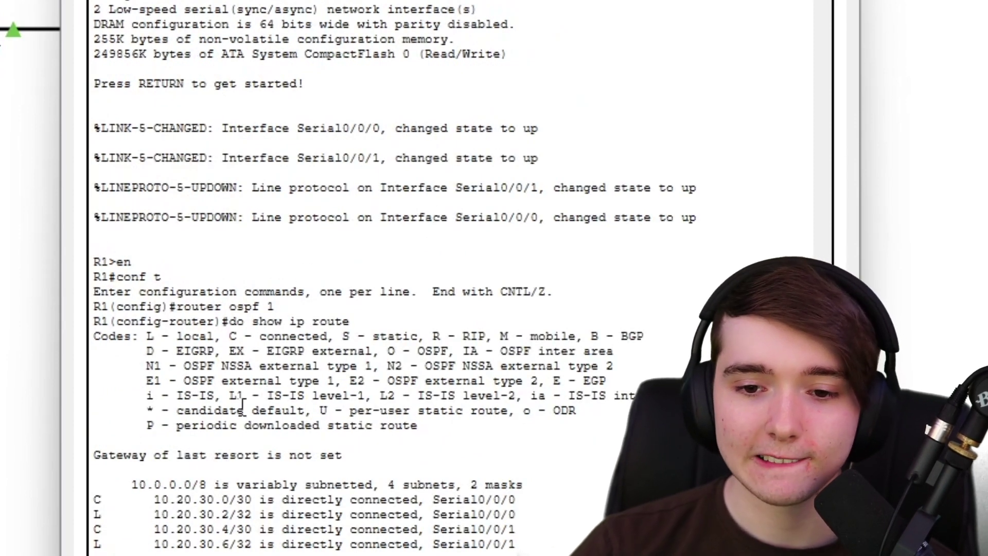
# - Examine Router1's directly connected serial routes and move its window aside to check them against the topology
pyautogui.moveTo(132, 484); pyautogui.dragTo(548, 496)
pyautogui.click(550, 535)
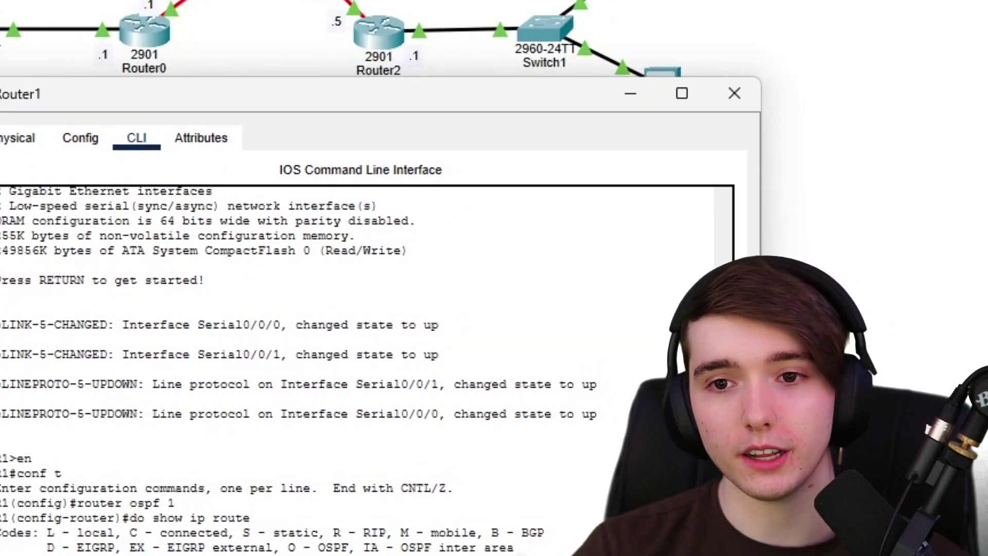
pyautogui.moveTo(315, 103); pyautogui.dragTo(362, 66)
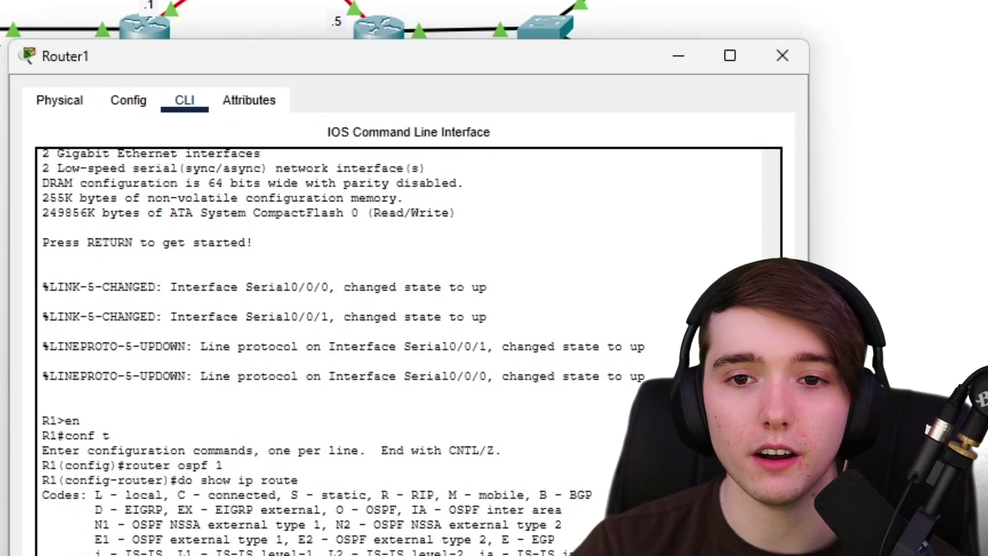
pyautogui.click(198, 36)
pyautogui.click(264, 12)
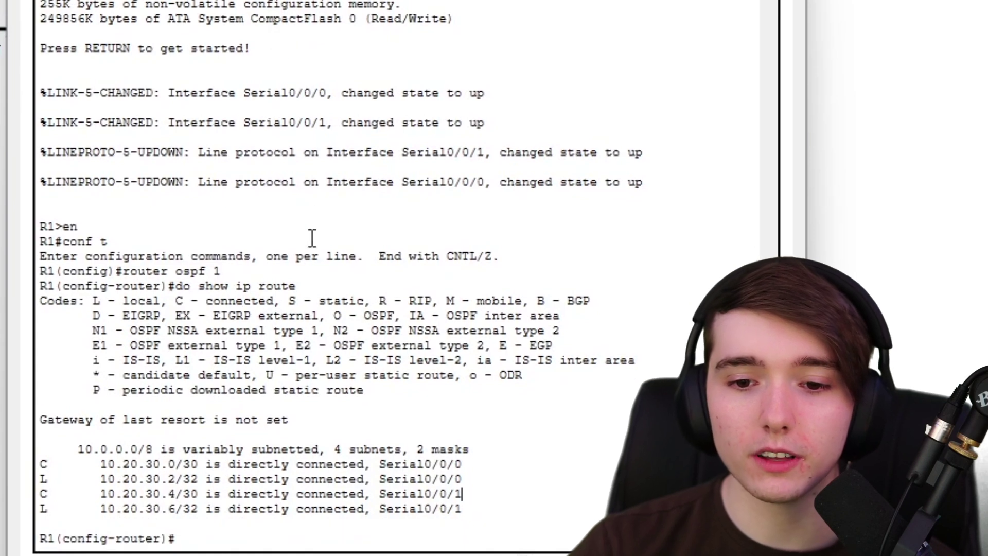
# - Add network 10.20.30.0 with wildcard 0.0.0.3 to OSPF area 0 on Router1
pyautogui.click(342, 525)
pyautogui.click(326, 540)
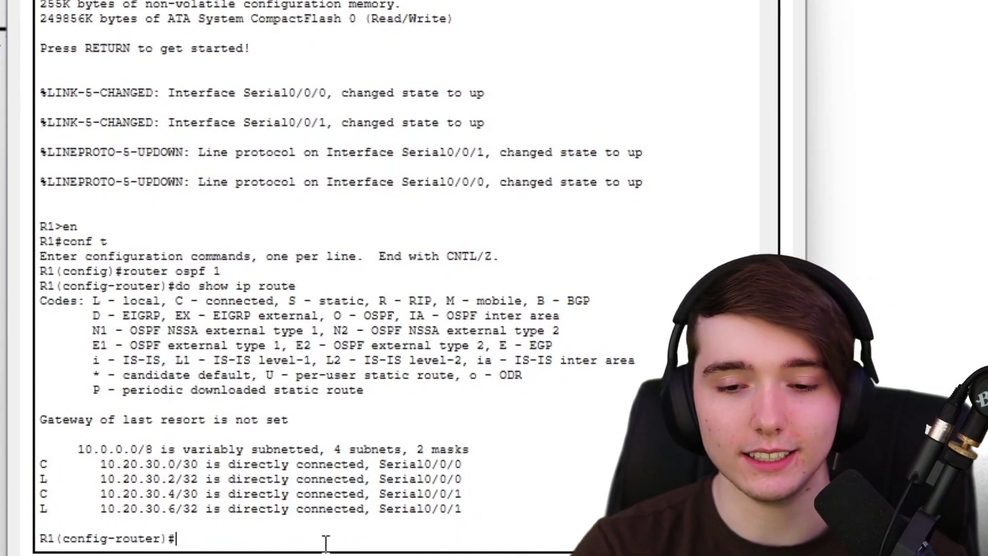
pyautogui.write('network ')
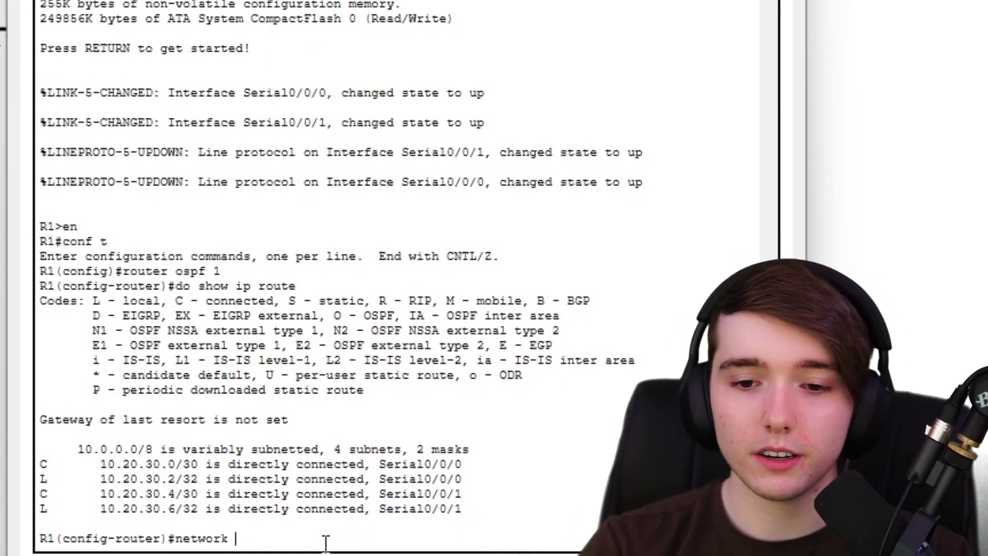
pyautogui.write('10.20.30.0')
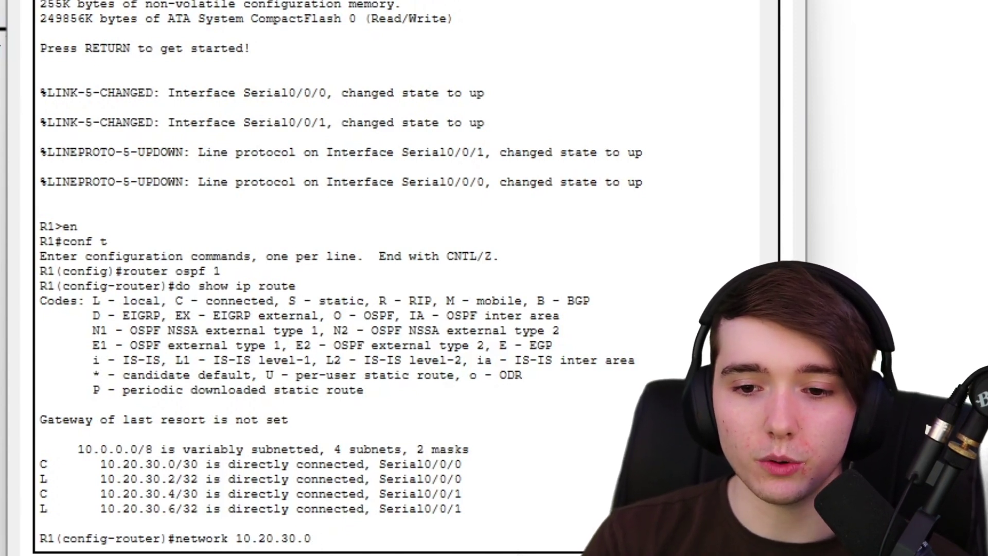
pyautogui.write(' 0.0.0.3 ')
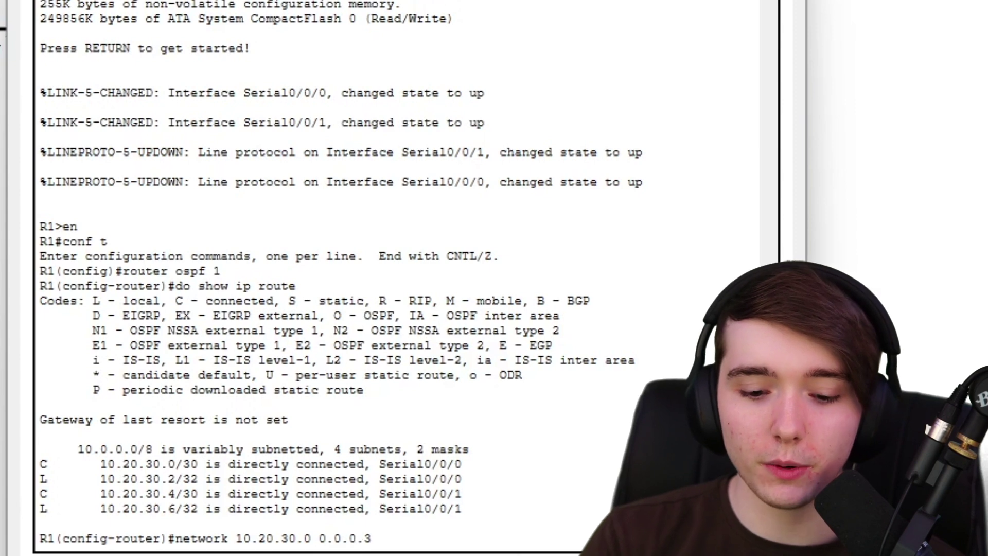
pyautogui.write('area 0')
pyautogui.press('Return')
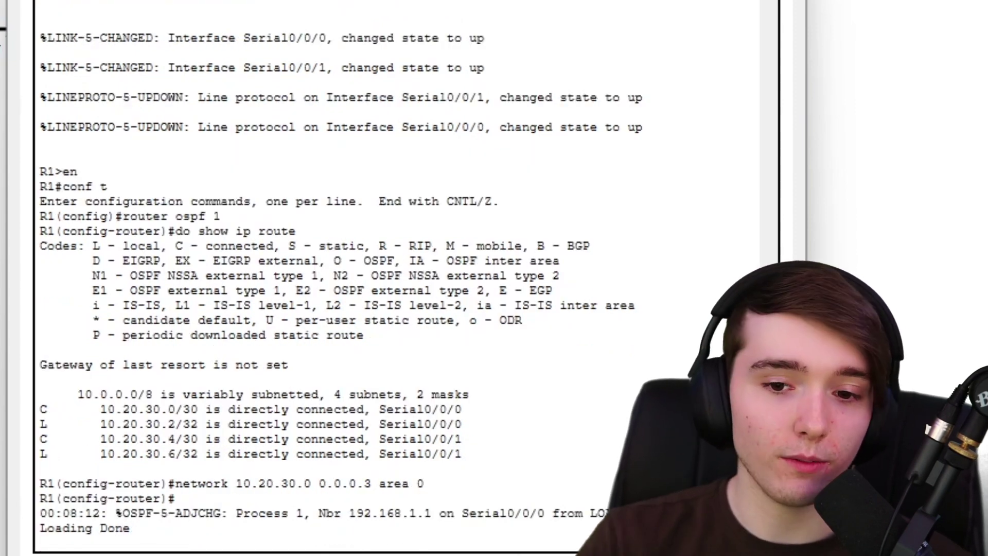
# - Highlight the OSPF adjacency message on Router1 and bring up a fresh prompt
pyautogui.moveTo(132, 530); pyautogui.dragTo(40, 512)
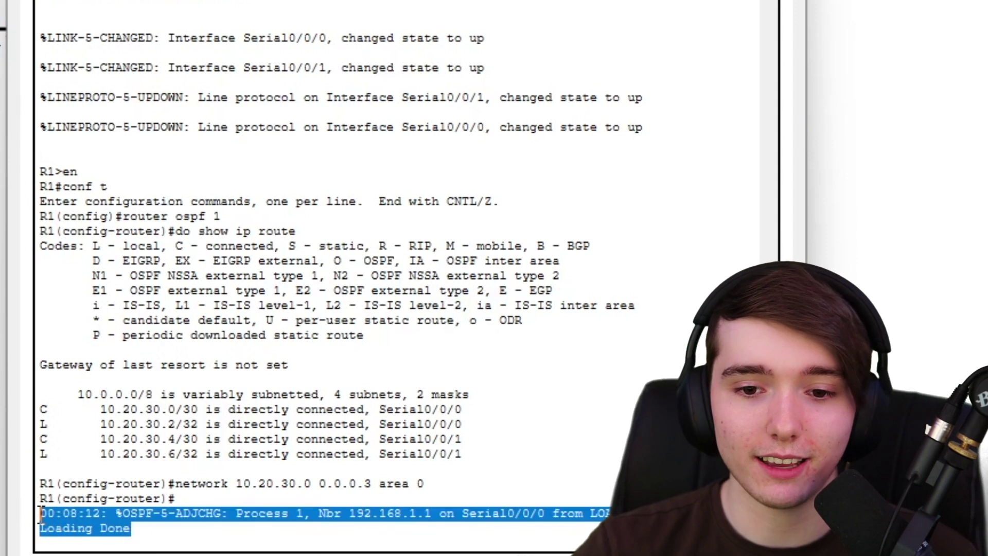
pyautogui.click(320, 513)
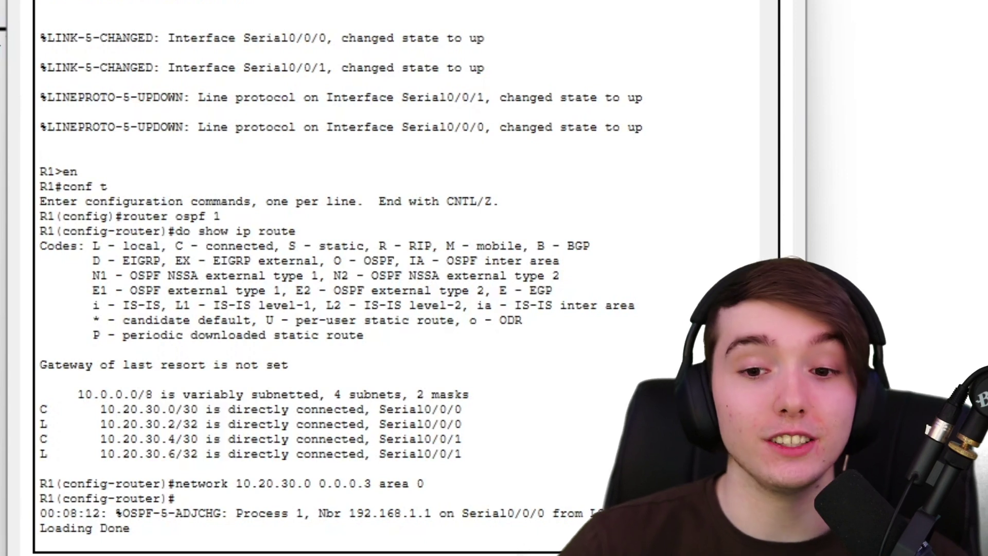
pyautogui.press('Return')
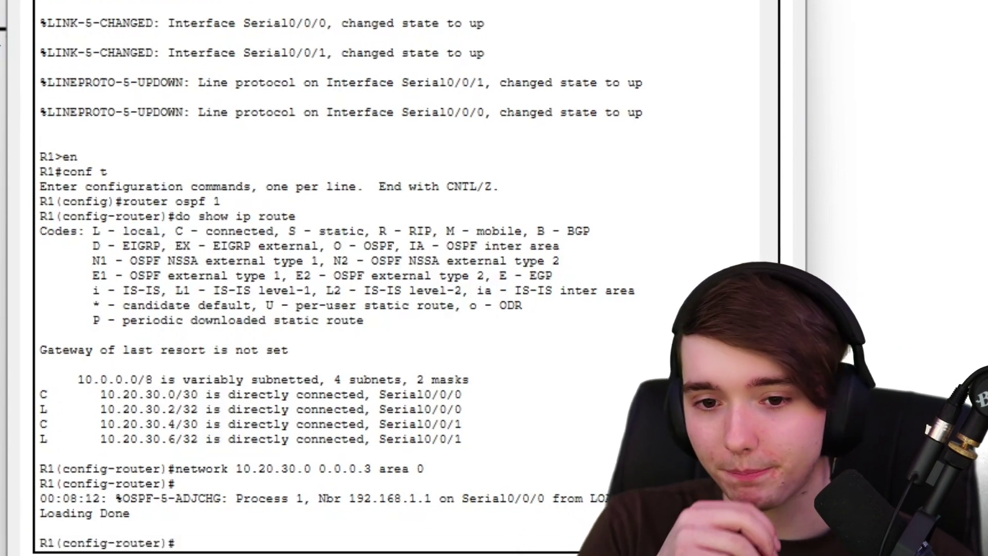
# - Add network 10.20.30.4 with wildcard 0.0.0.3 to OSPF area 0 on Router1, checking it against the connected Serial0/0/1 route
pyautogui.press('Up')
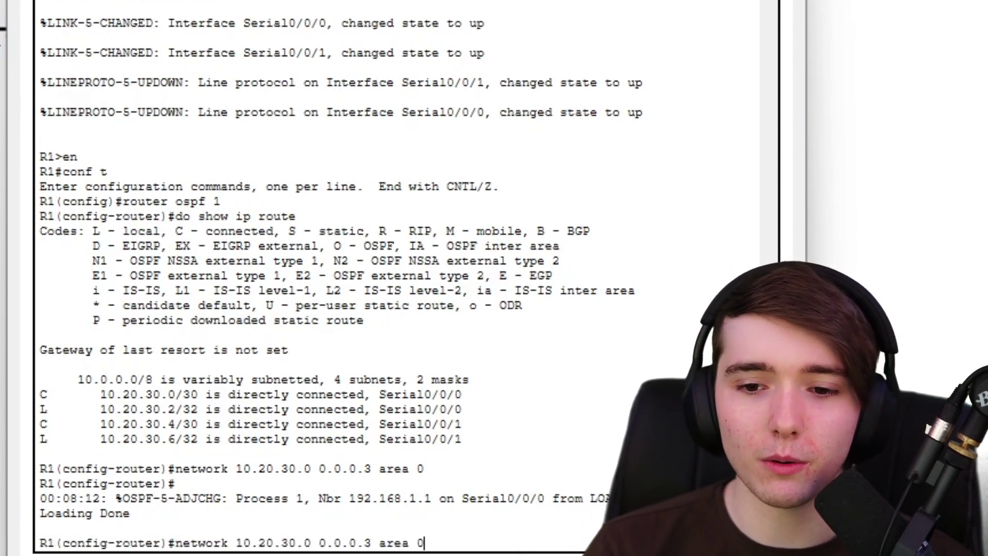
pyautogui.press('Left')
pyautogui.press('Left')
pyautogui.press('Left')
pyautogui.press('Left')
pyautogui.press('Left')
pyautogui.press('Left')
pyautogui.press('Left')
pyautogui.press('Left')
pyautogui.press('Left')
pyautogui.press('Left')
pyautogui.press('Left')
pyautogui.press('Left')
pyautogui.press('Left')
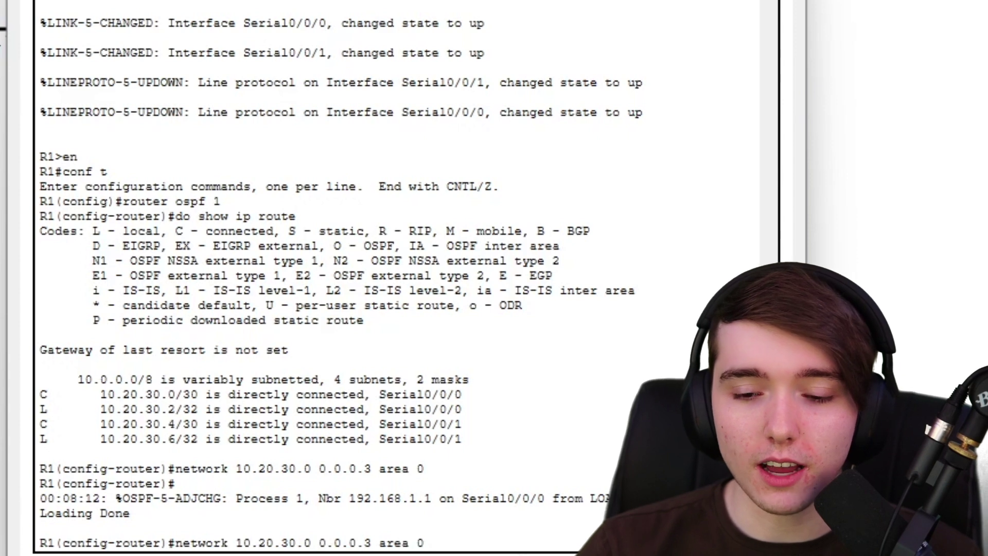
pyautogui.press('BackSpace')
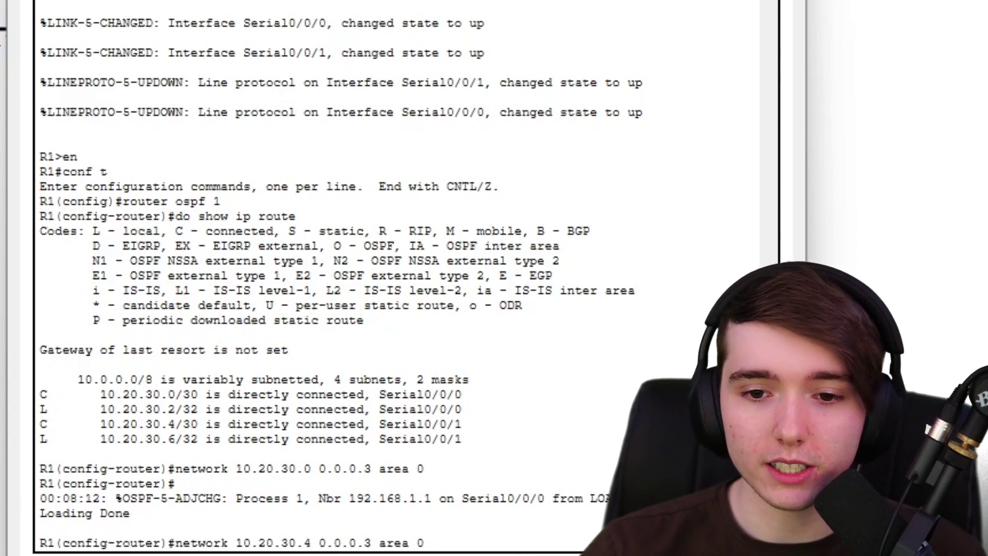
pyautogui.write('4')
pyautogui.moveTo(40, 424); pyautogui.dragTo(483, 431)
pyautogui.click(493, 525)
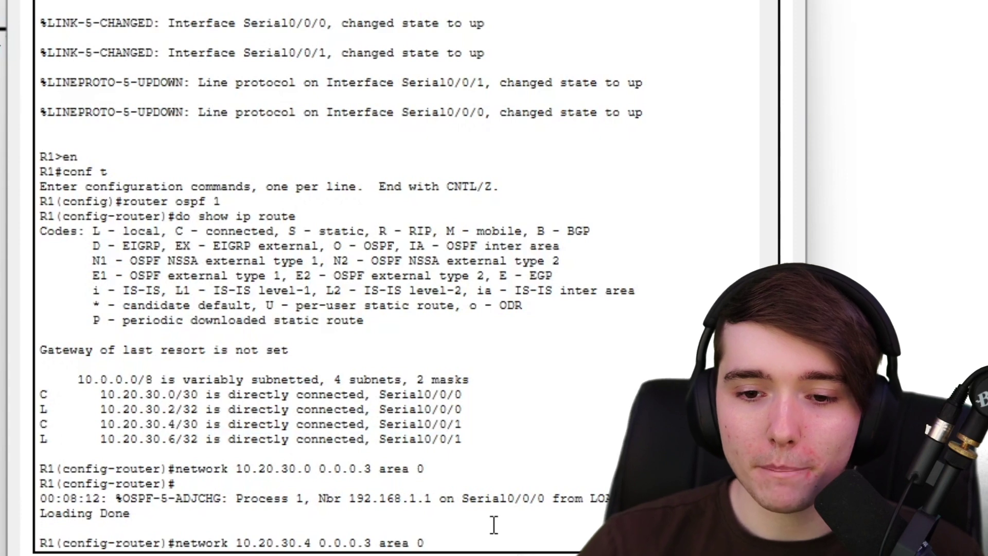
pyautogui.press('Return')
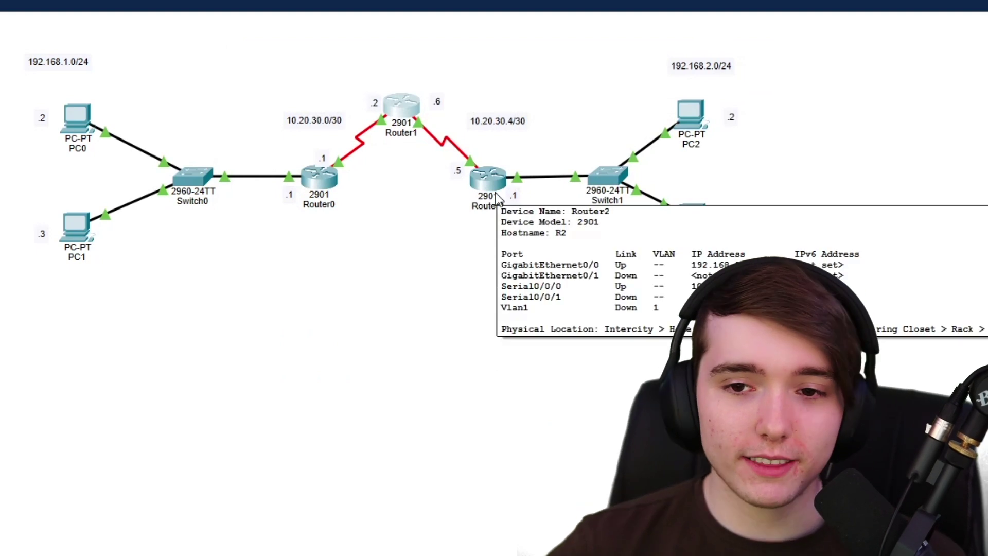
# - Open Router2's command line and enter global configuration mode with en and conf t
pyautogui.click(490, 180)
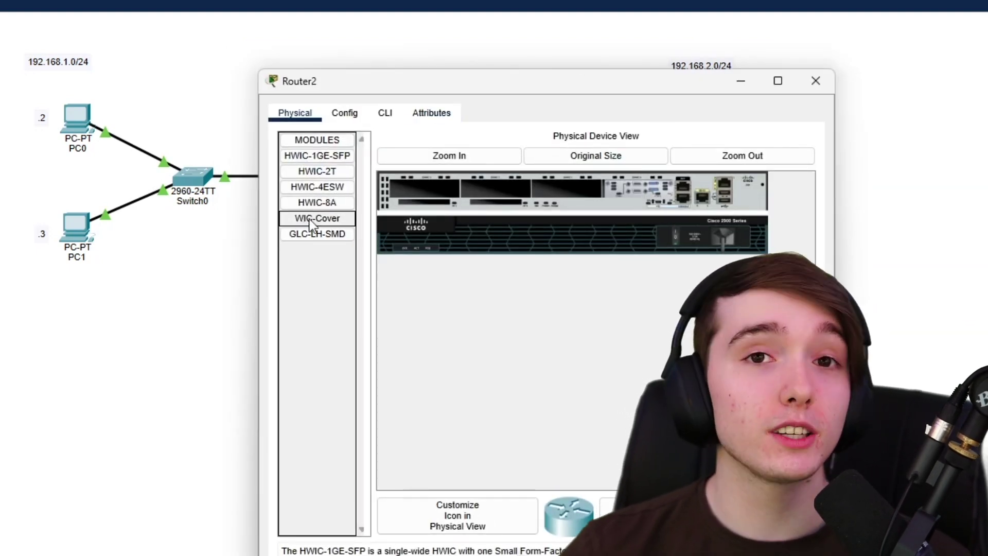
pyautogui.click(385, 112)
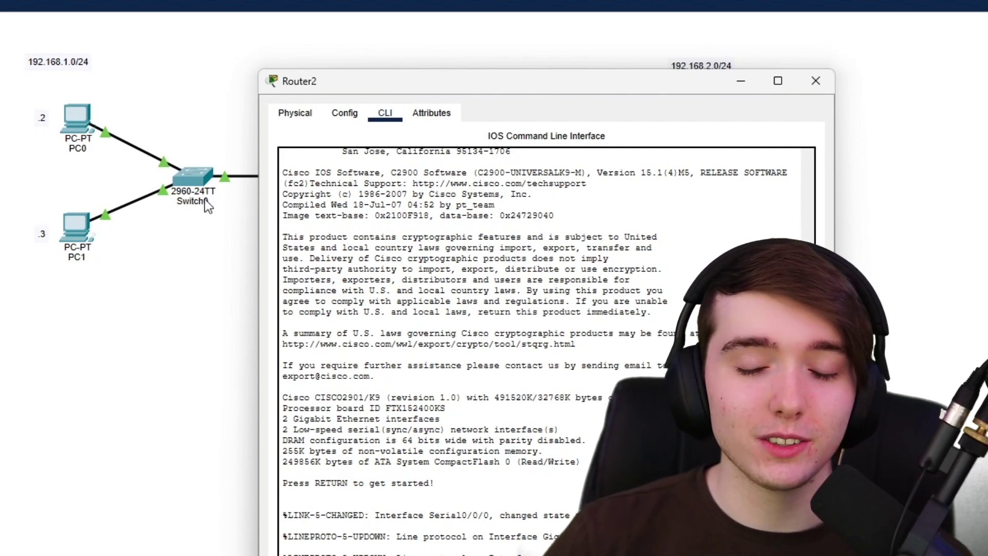
pyautogui.press('Return')
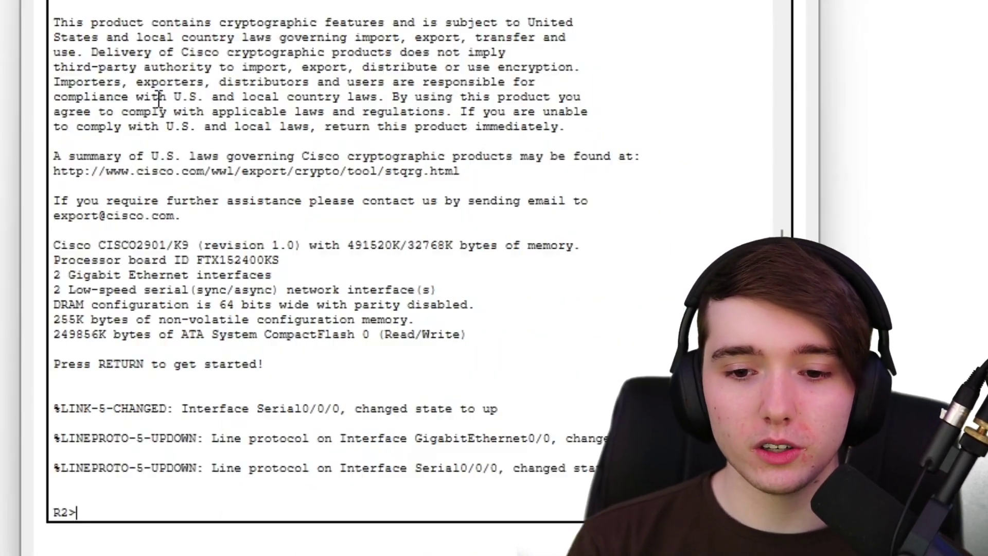
pyautogui.write('en')
pyautogui.press('Return')
pyautogui.write('conf t')
pyautogui.press('Return')
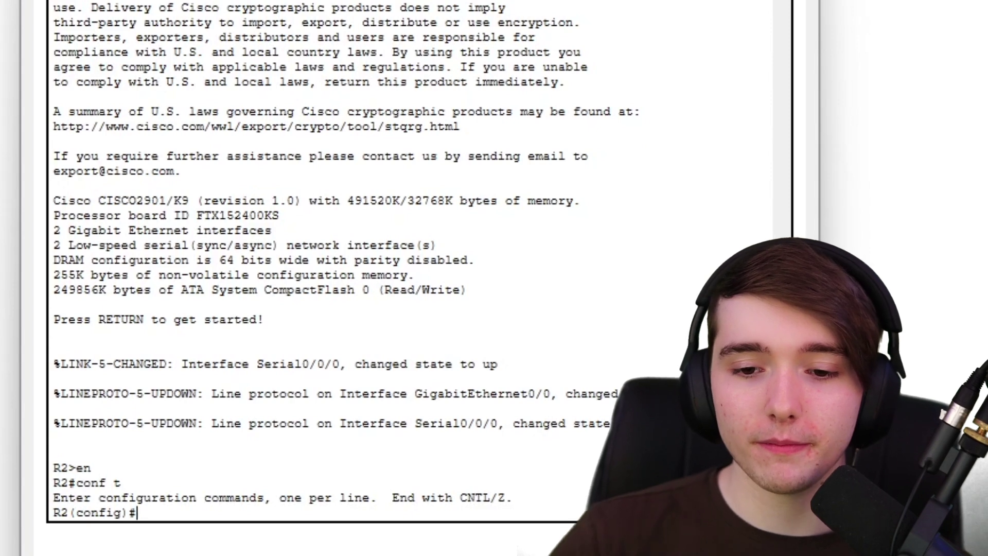
# - Display Router2's routing table with do show ip route and highlight the interface of the connected 10.20.30.4/30 route
pyautogui.write('do show ip route')
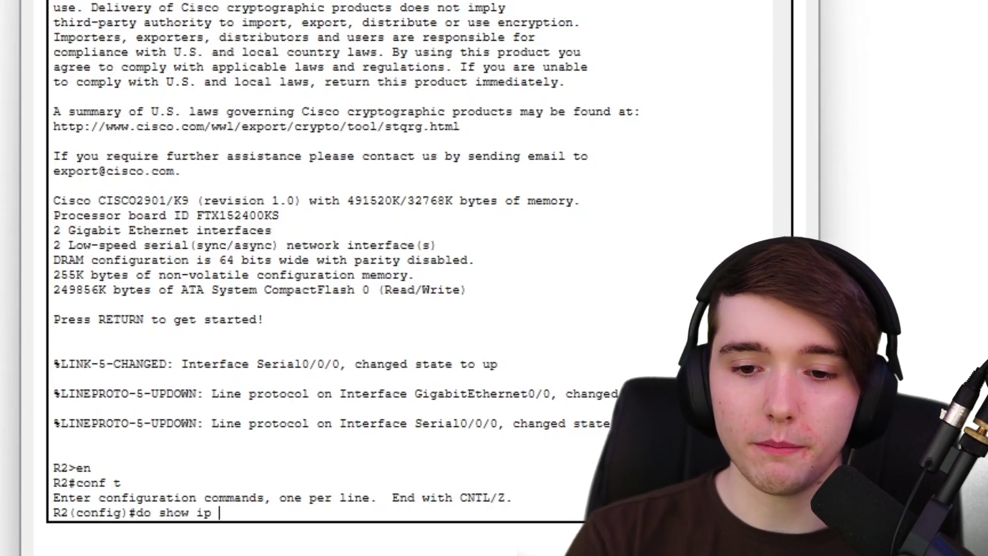
pyautogui.press('Return')
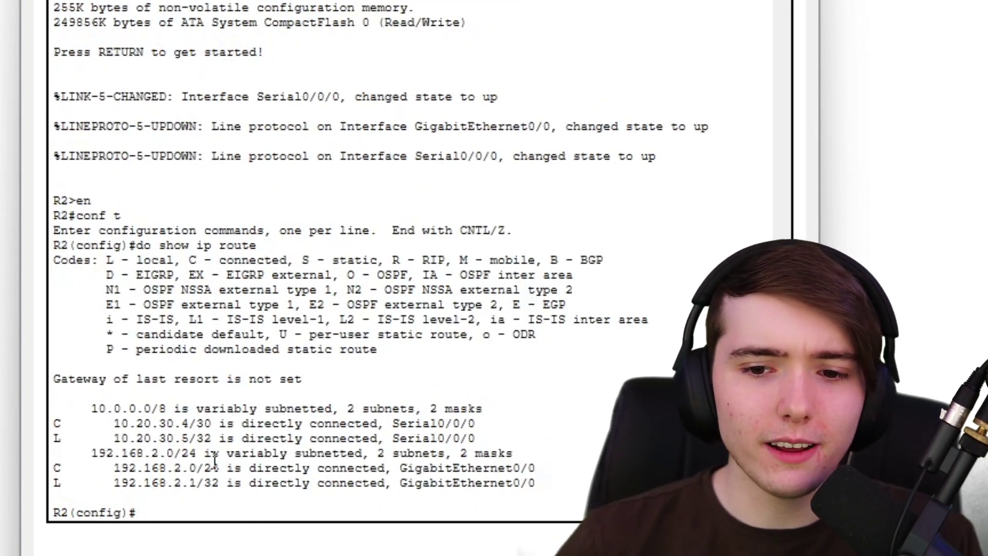
pyautogui.moveTo(205, 423); pyautogui.dragTo(106, 423)
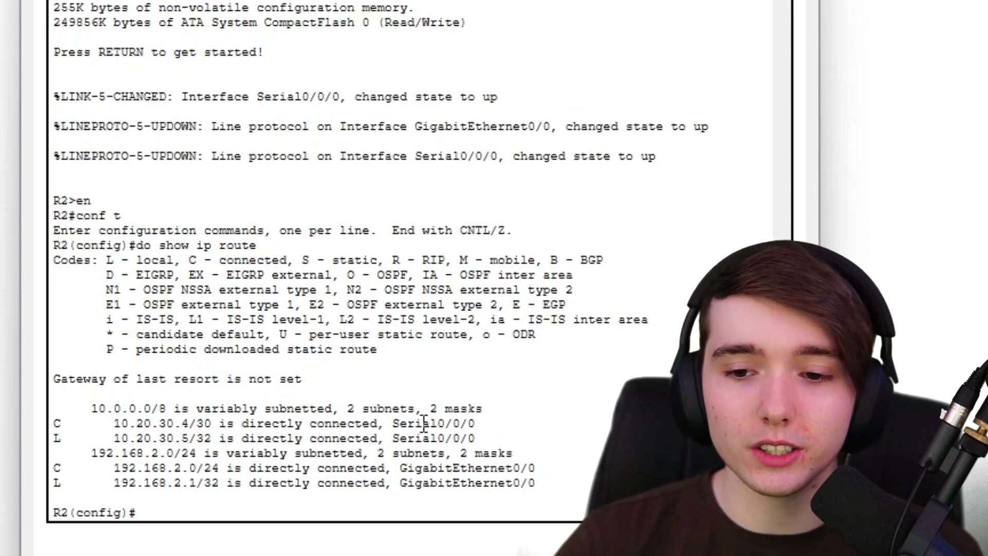
pyautogui.moveTo(393, 422); pyautogui.dragTo(489, 420)
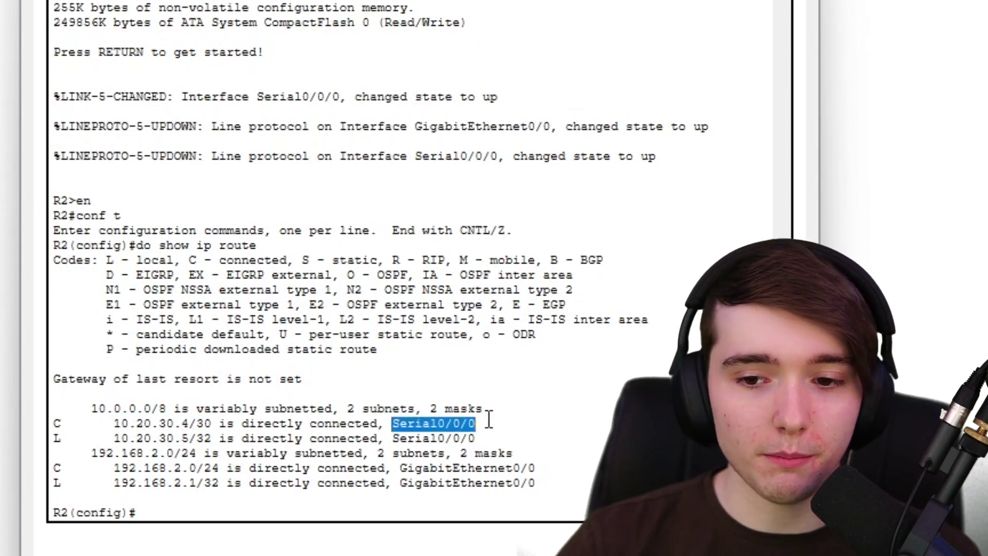
pyautogui.click(476, 470)
# - Enable OSPF process 1 in area 0 directly on Router2's interface s0/0/0, consulting the ip ospf command help for the options
pyautogui.write('int s0/0/0')
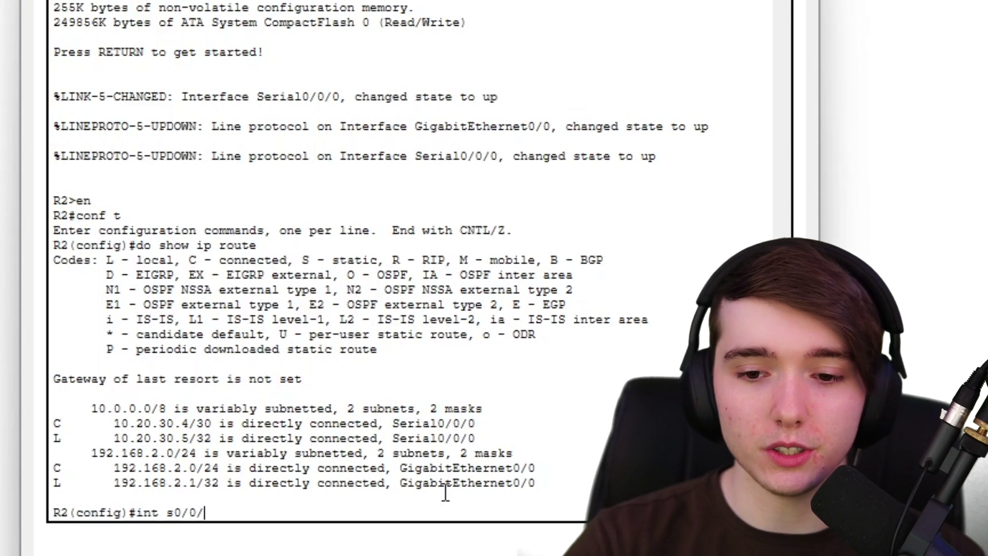
pyautogui.press('Return')
pyautogui.write('ip ospf ?')
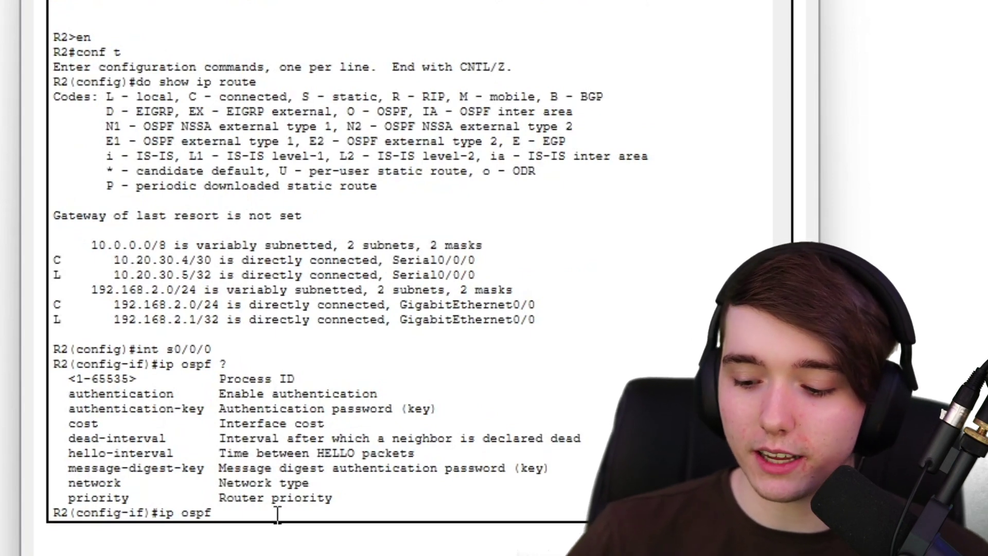
pyautogui.write('1 ')
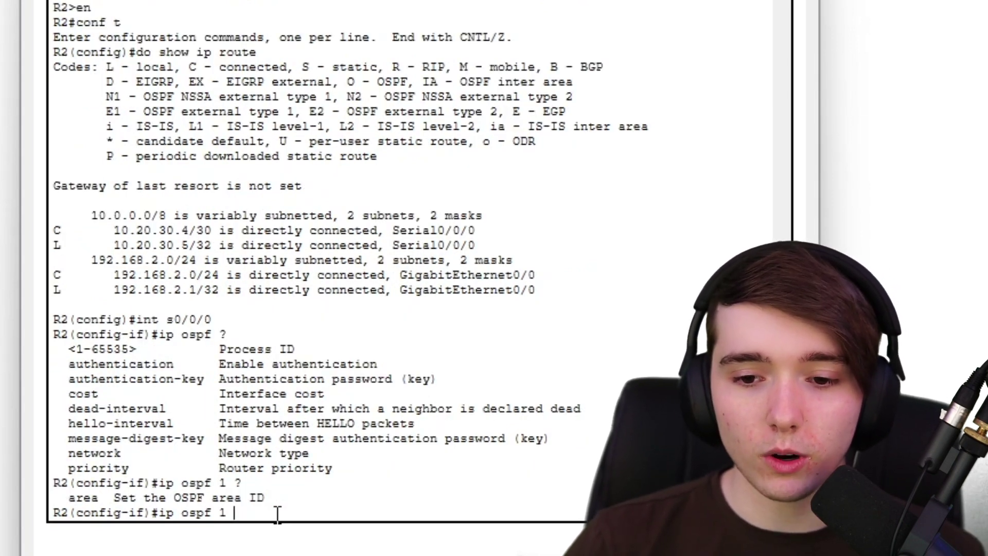
pyautogui.write('?area 0')
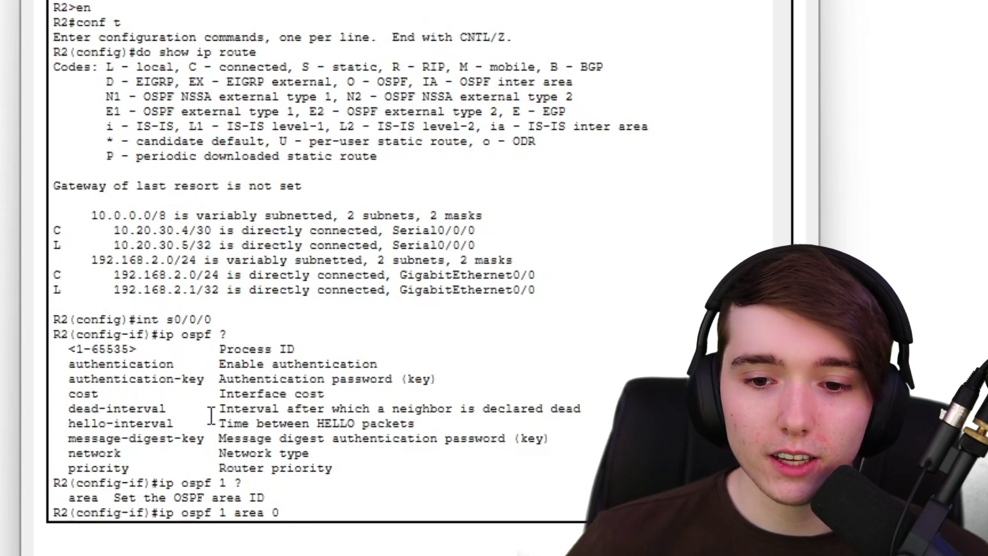
pyautogui.moveTo(286, 512); pyautogui.dragTo(178, 512)
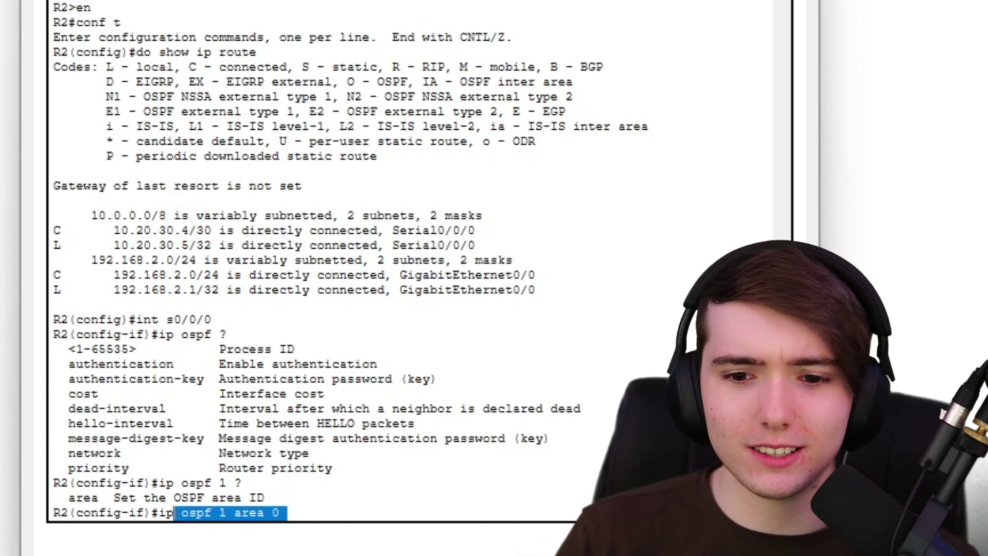
pyautogui.press('Return')
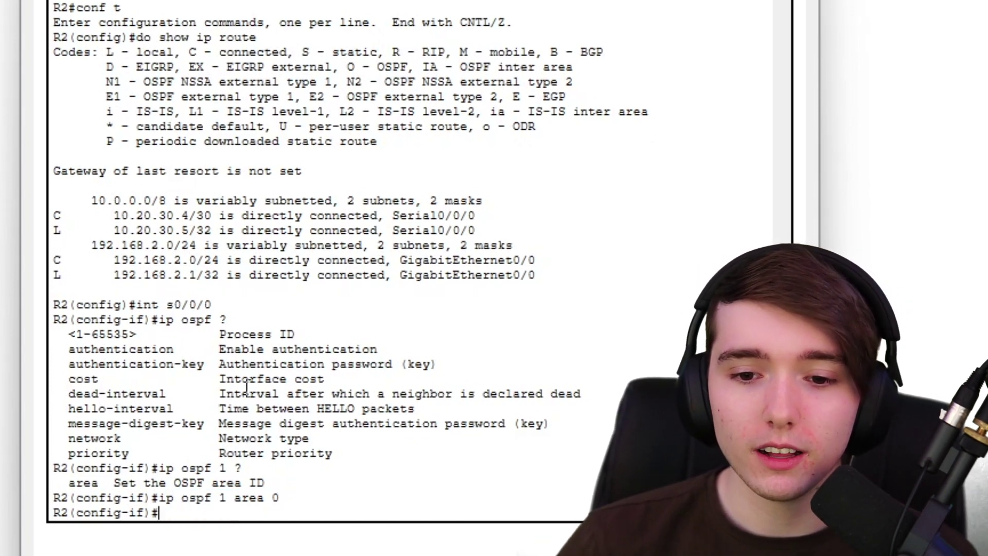
# - Enable OSPF process 1 in area 0 on Router2's interface g0/0, which carries the 192.168.2.0/24 network
pyautogui.write('int g0/0')
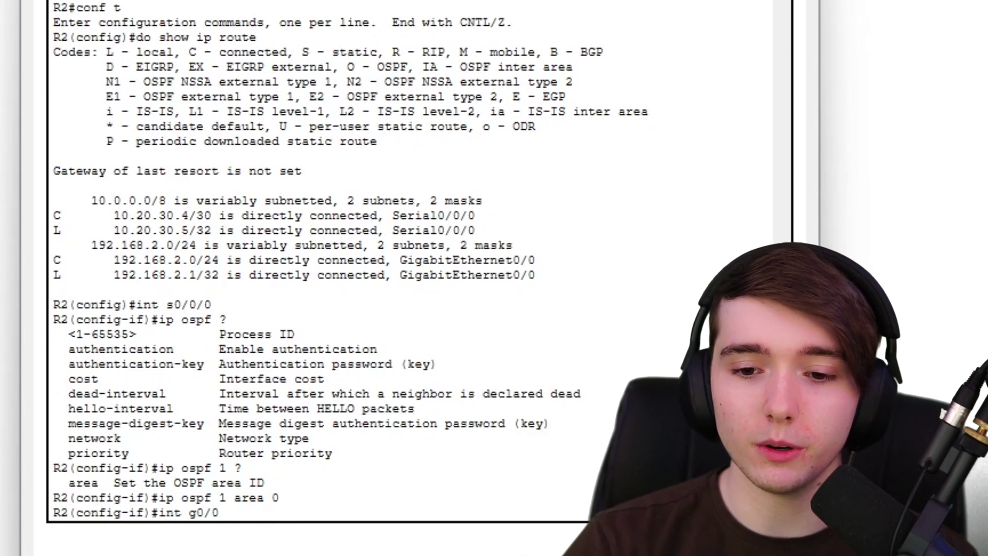
pyautogui.press('Return')
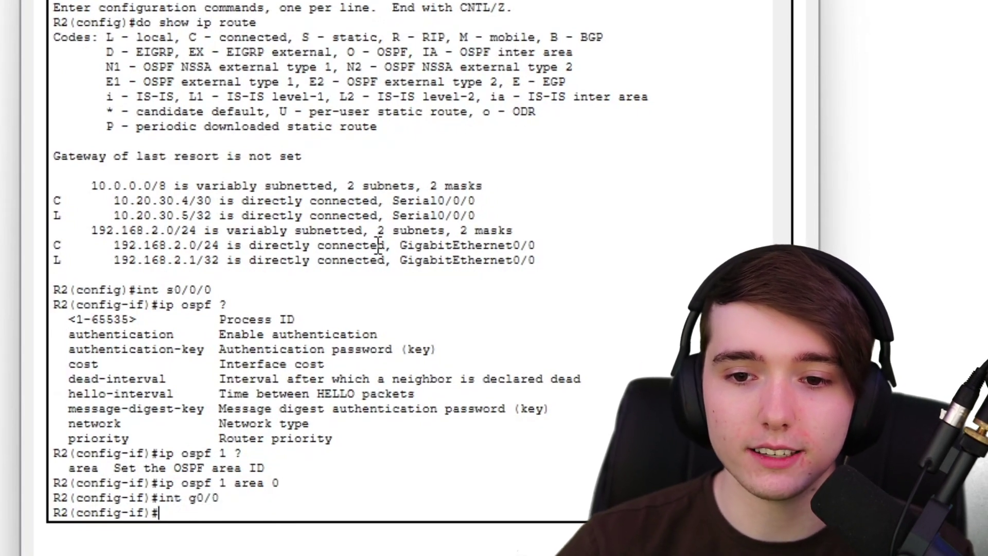
pyautogui.moveTo(553, 245); pyautogui.dragTo(42, 252)
pyautogui.click(404, 512)
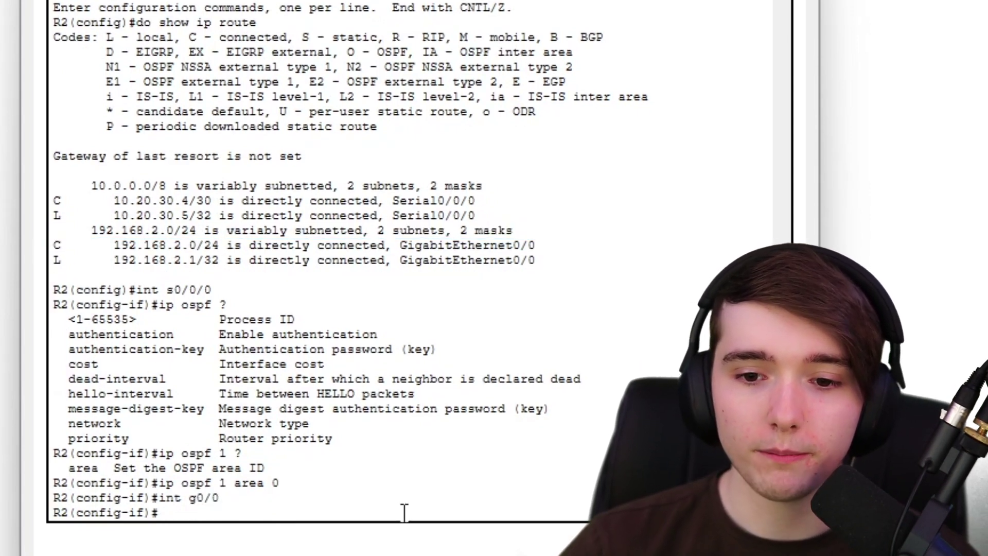
pyautogui.write('ip ospf 1 area ')
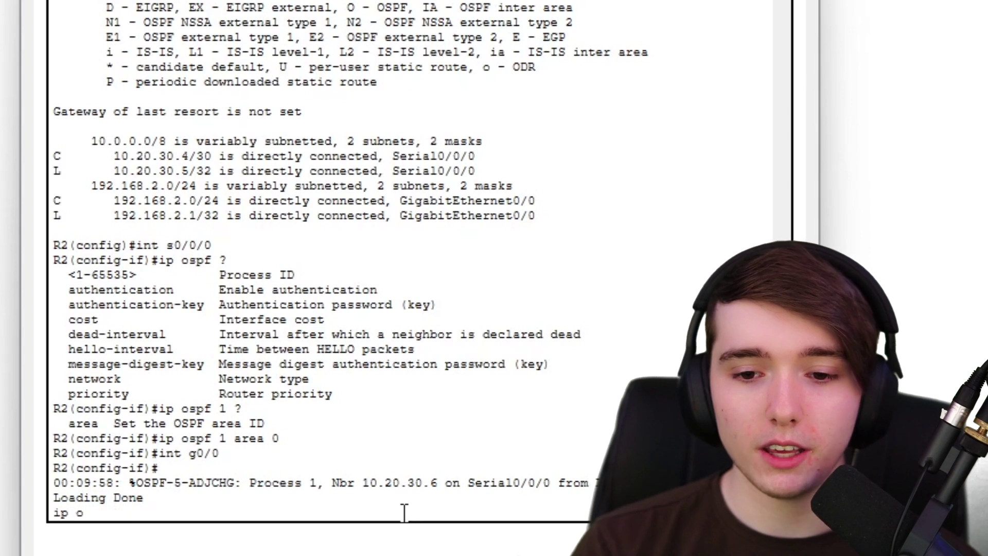
pyautogui.write('0')
pyautogui.press('Return')
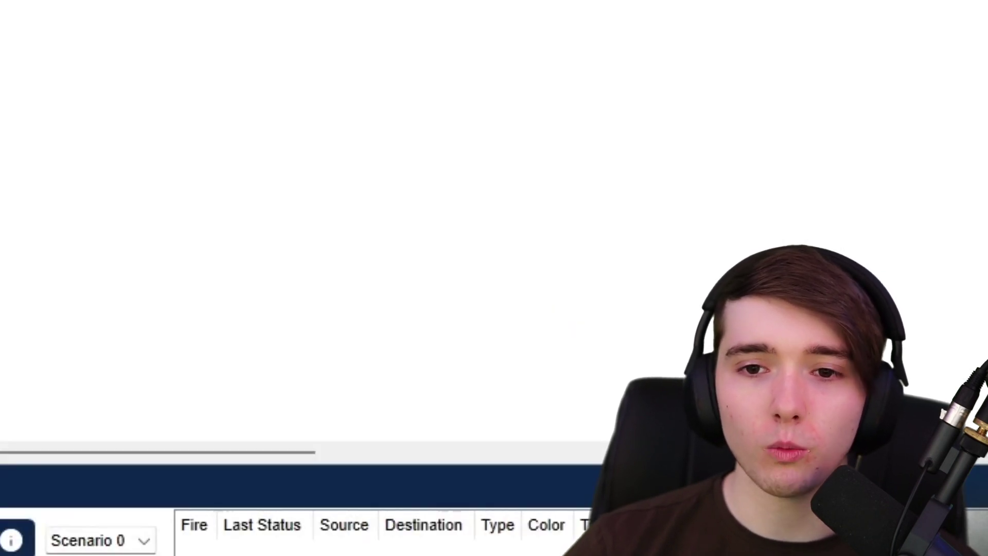
# - Return to Router1's command line, run do show ip route and highlight the OSPF routes to 192.168.1.0/24 and 192.168.2.0/24
pyautogui.scroll(-1, 280, 114)
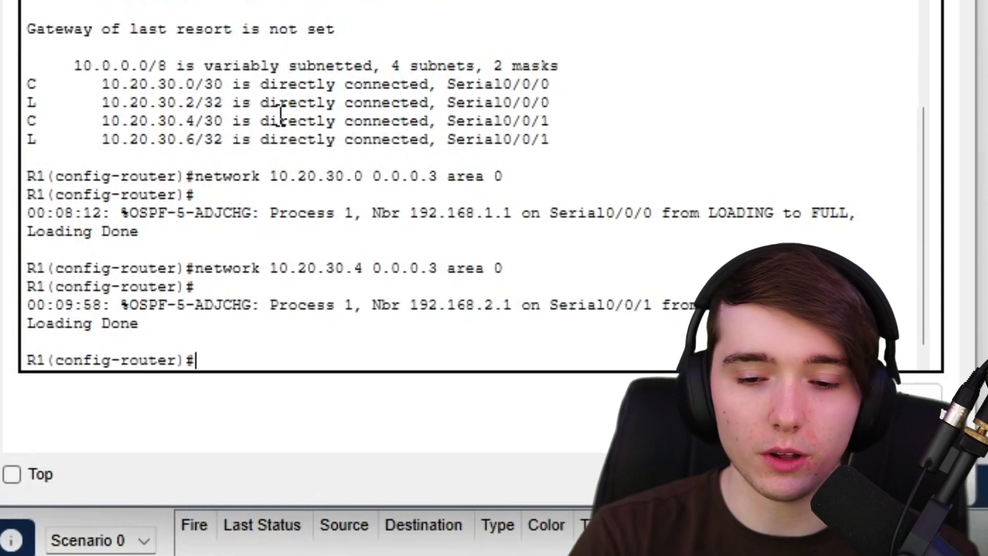
pyautogui.write('do show ip')
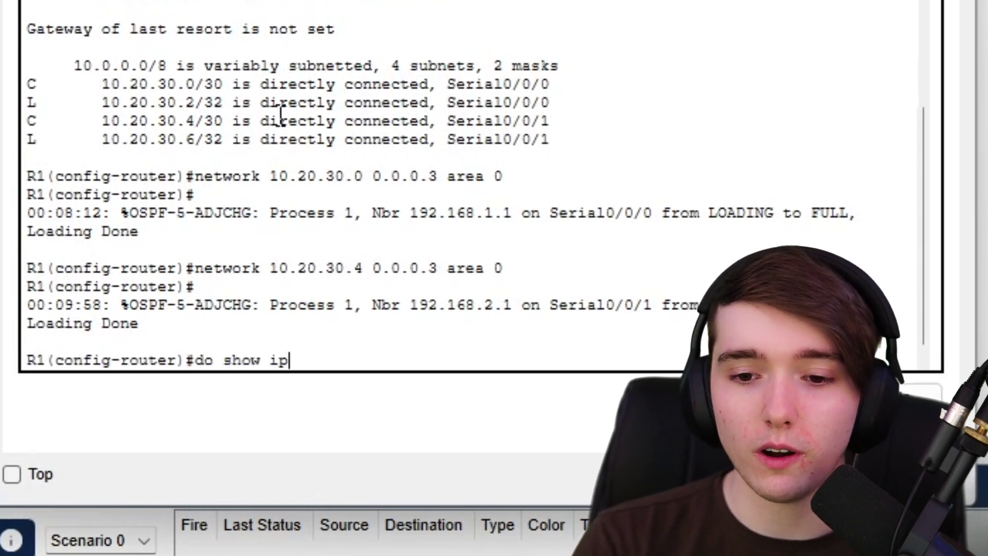
pyautogui.write(' route')
pyautogui.press('Return')
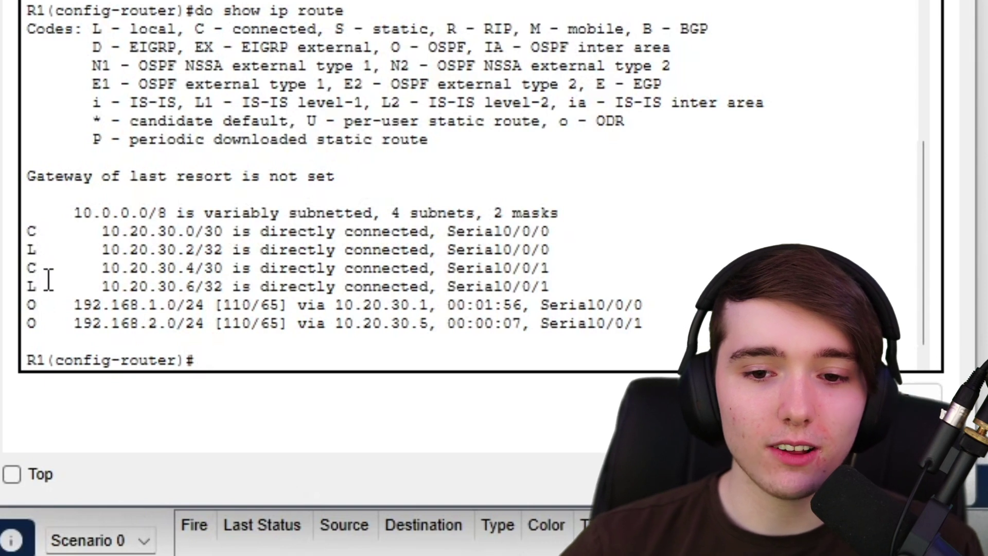
pyautogui.moveTo(28, 298); pyautogui.dragTo(646, 325)
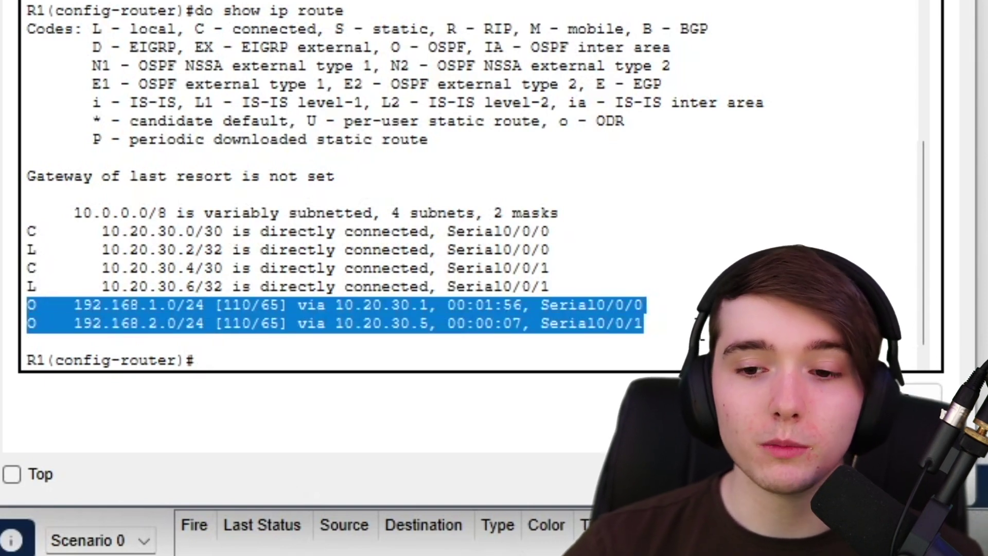
pyautogui.click(692, 329)
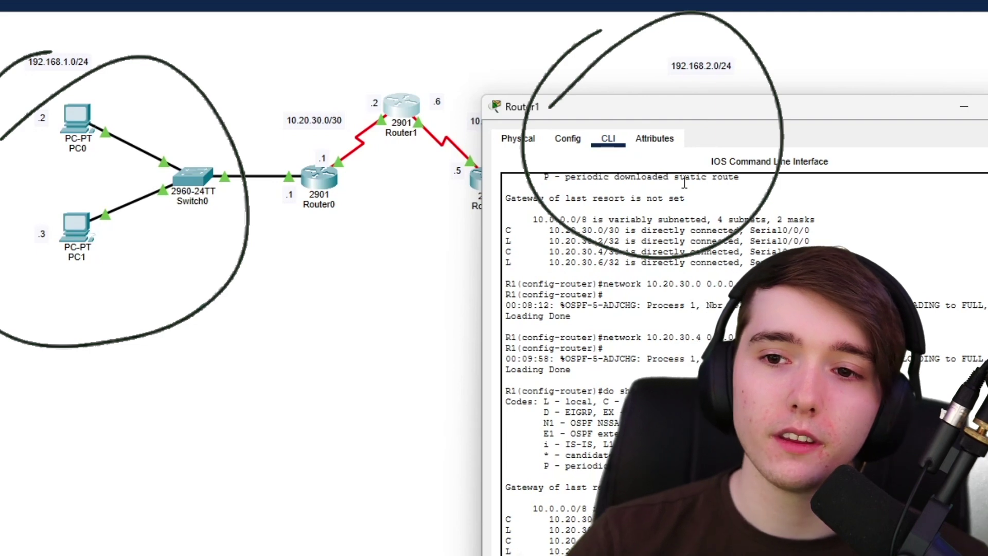
# - Move Router1's window clear of the topology and review its command-line output
pyautogui.moveTo(656, 108); pyautogui.dragTo(540, 316)
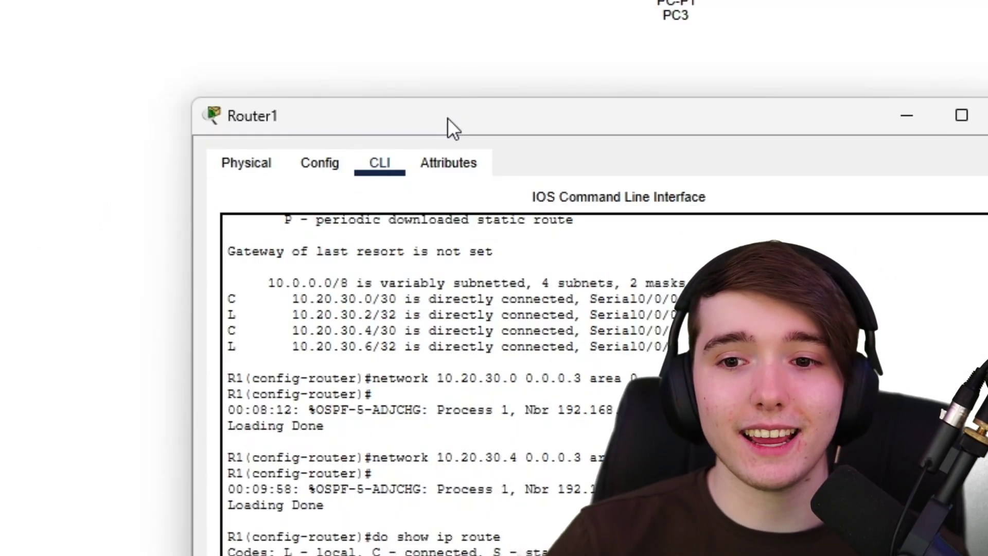
pyautogui.moveTo(557, 317); pyautogui.dragTo(595, 222)
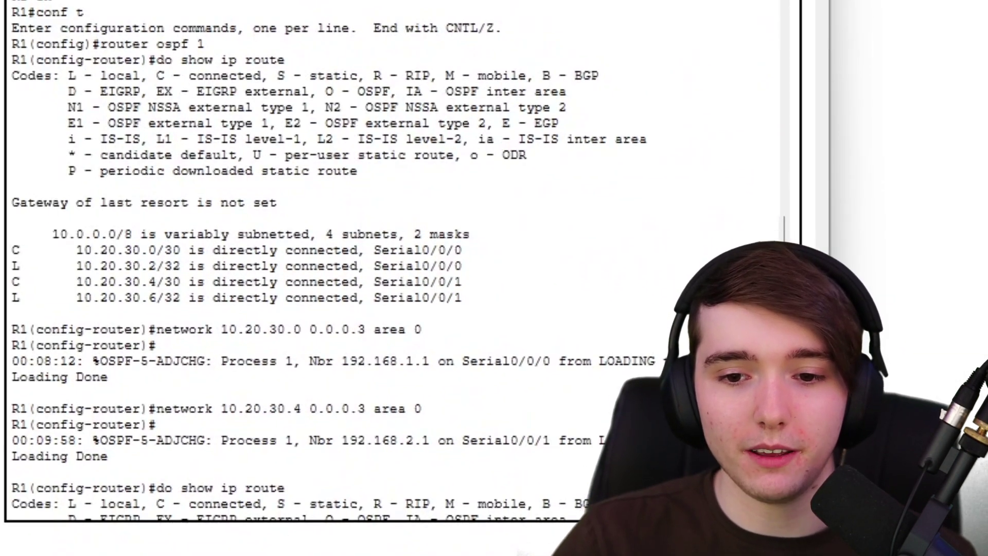
pyautogui.scroll(-6, 274, 105)
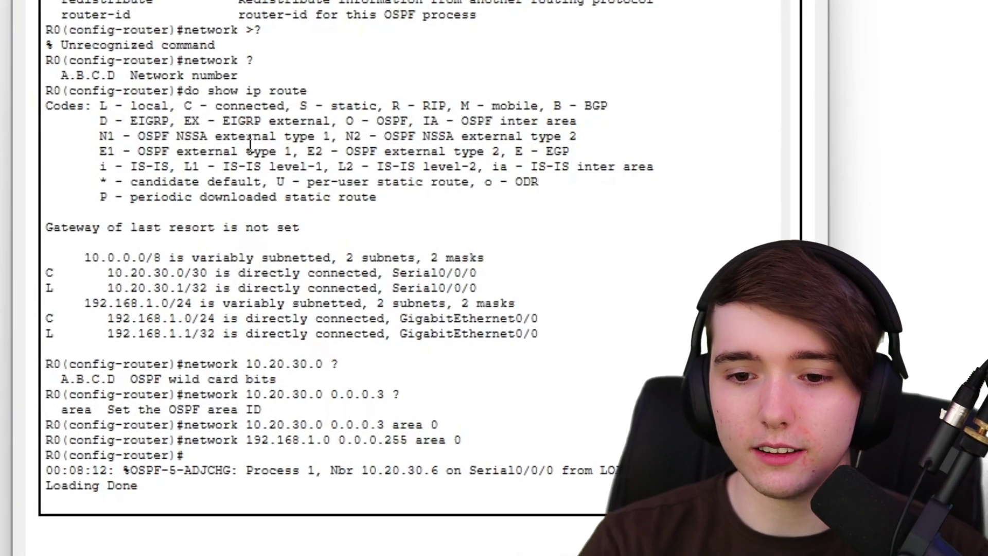
# - Display Router0's routing table with do show ip route and highlight the OSPF route to 10.20.30.4/30
pyautogui.press('Return')
pyautogui.write('do show ip rotue')
pyautogui.press('Return')
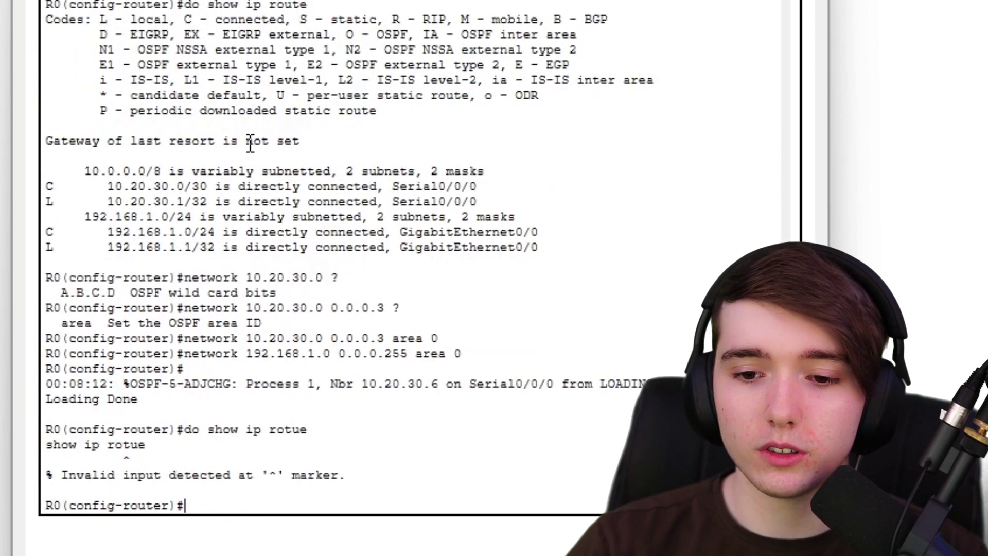
pyautogui.press('Up')
pyautogui.press('BackSpace')
pyautogui.press('BackSpace')
pyautogui.press('BackSpace')
pyautogui.write('ute')
pyautogui.press('Return')
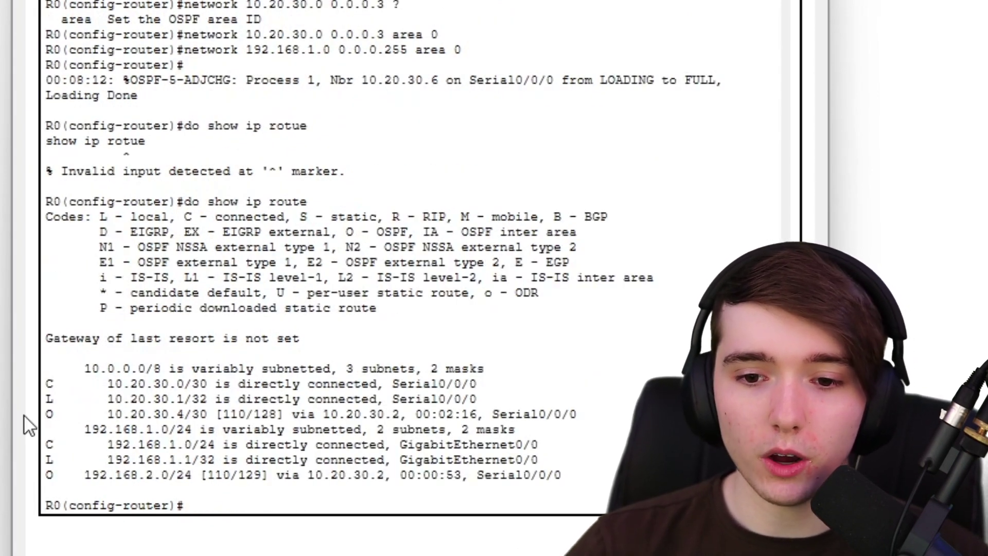
pyautogui.moveTo(48, 407); pyautogui.dragTo(578, 412)
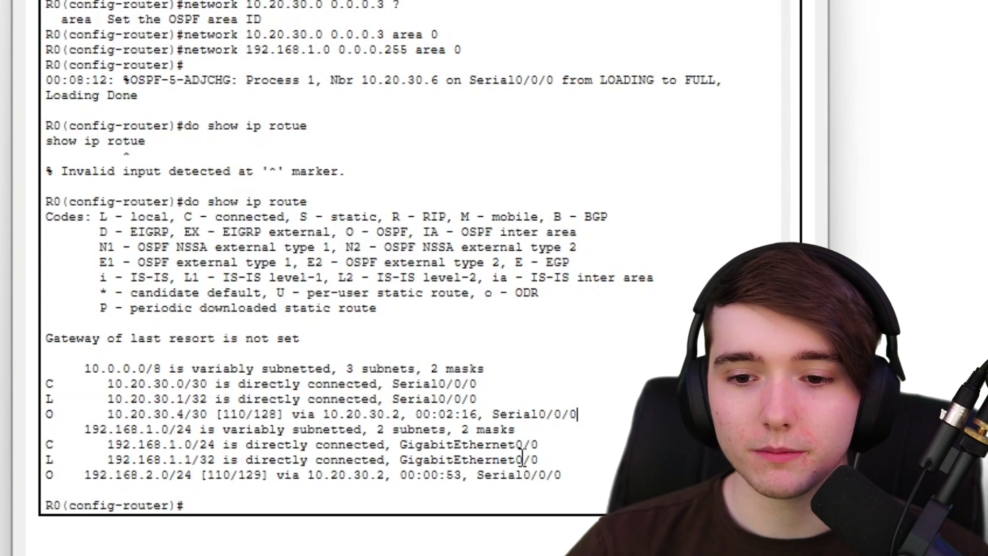
# - Highlight Router0's OSPF route to 192.168.2.0/24 and exit configuration mode back to the privileged R0# prompt
pyautogui.moveTo(565, 476); pyautogui.dragTo(46, 475)
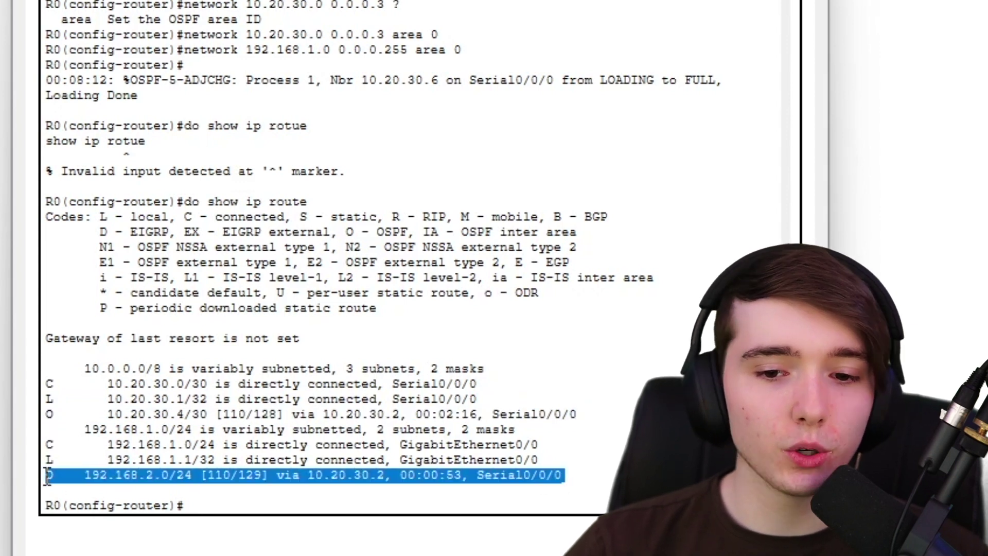
pyautogui.click(100, 479)
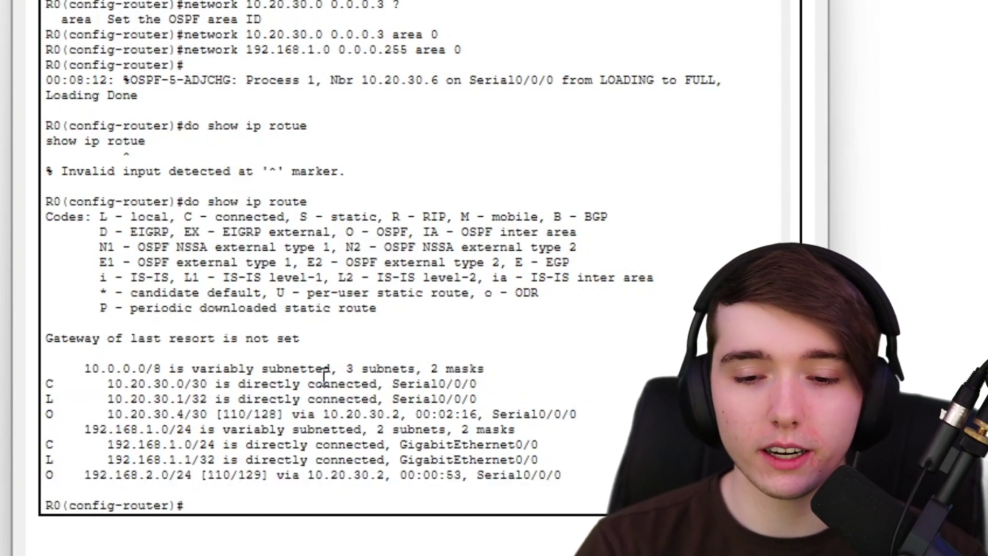
pyautogui.write('exit')
pyautogui.press('Return')
pyautogui.write('exit')
pyautogui.press('Return')
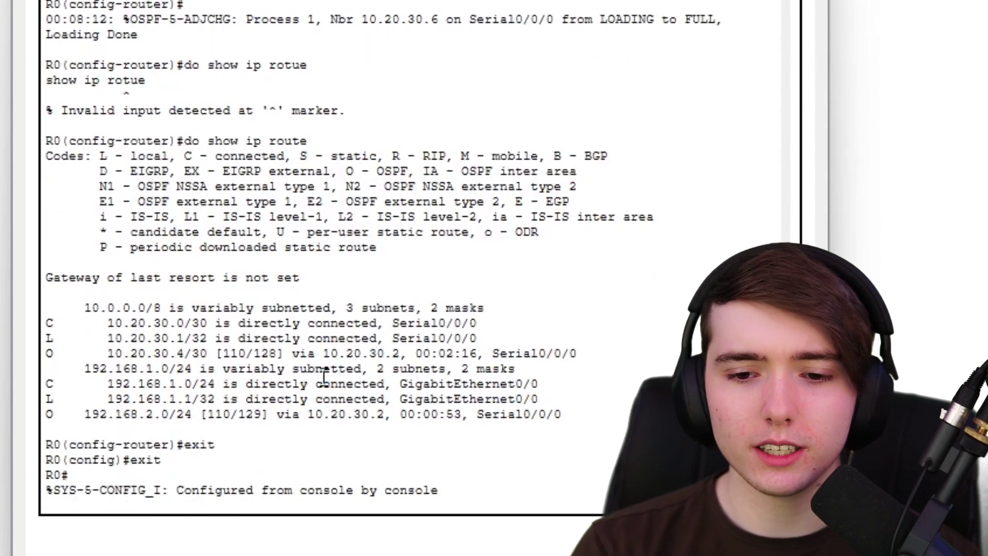
pyautogui.press('Return')
# - Run show ip ospf int on Router0 and highlight Serial0/0/0's adjacent neighbor address and its cost
pyautogui.write('show ip ')
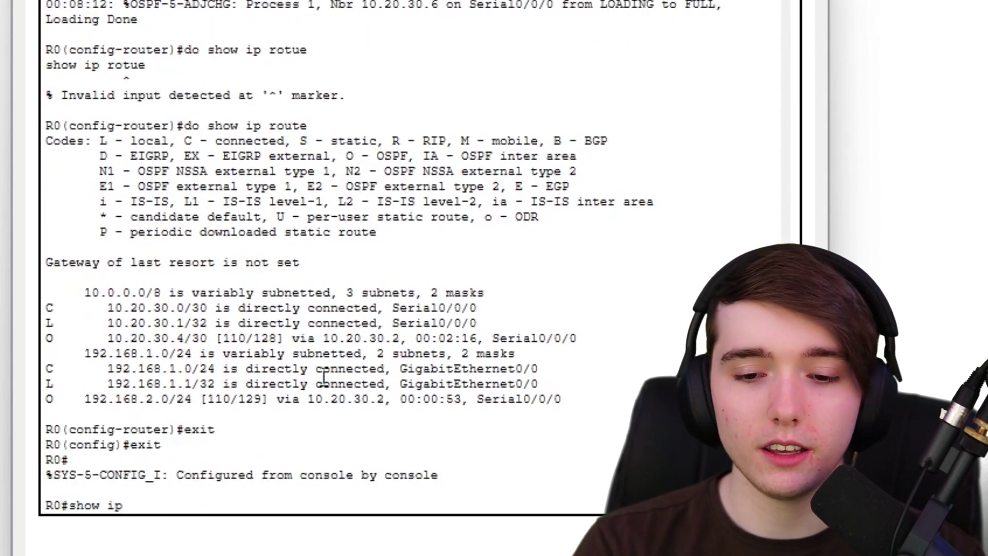
pyautogui.write('ospf int')
pyautogui.press('Return')
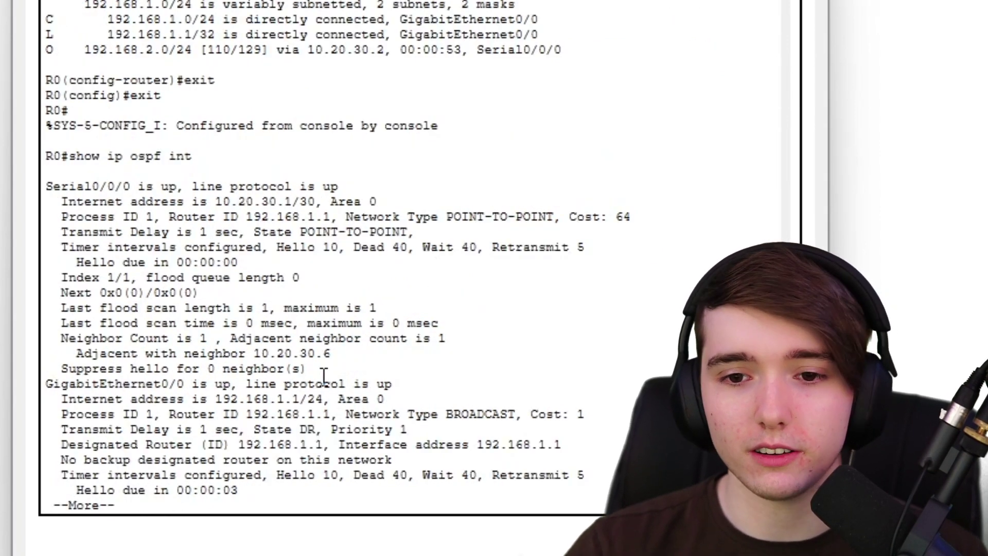
pyautogui.press('space')
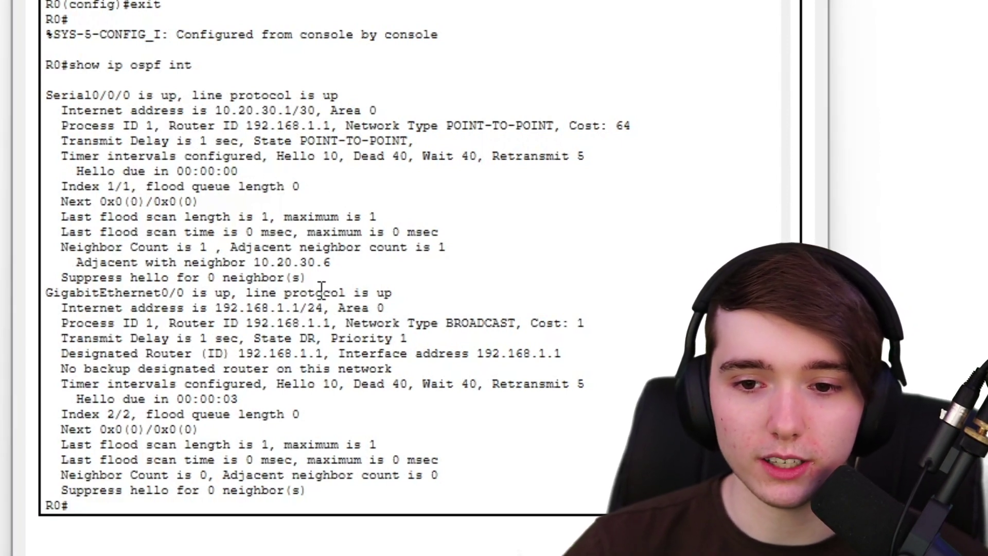
pyautogui.moveTo(333, 264); pyautogui.dragTo(256, 264)
pyautogui.click(292, 277)
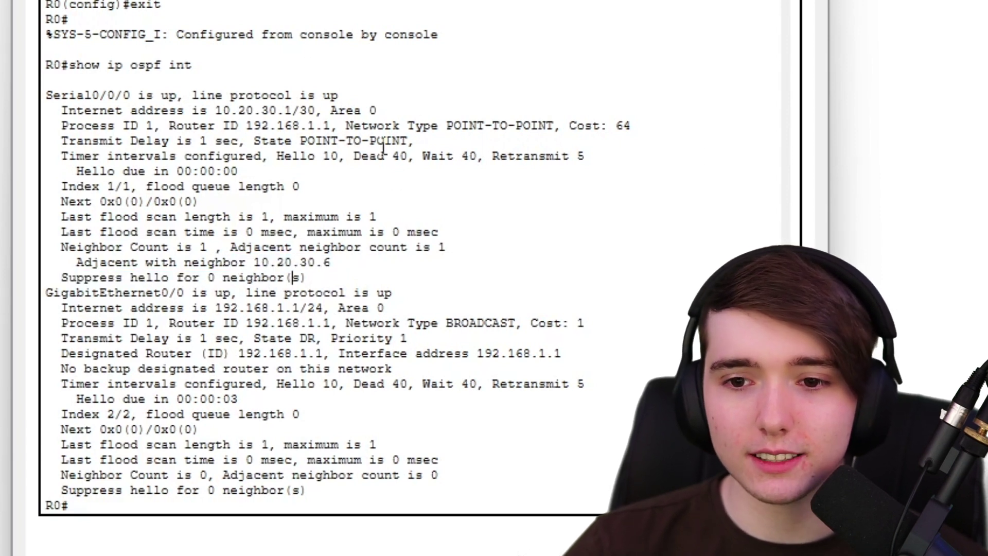
pyautogui.moveTo(632, 126); pyautogui.dragTo(554, 127)
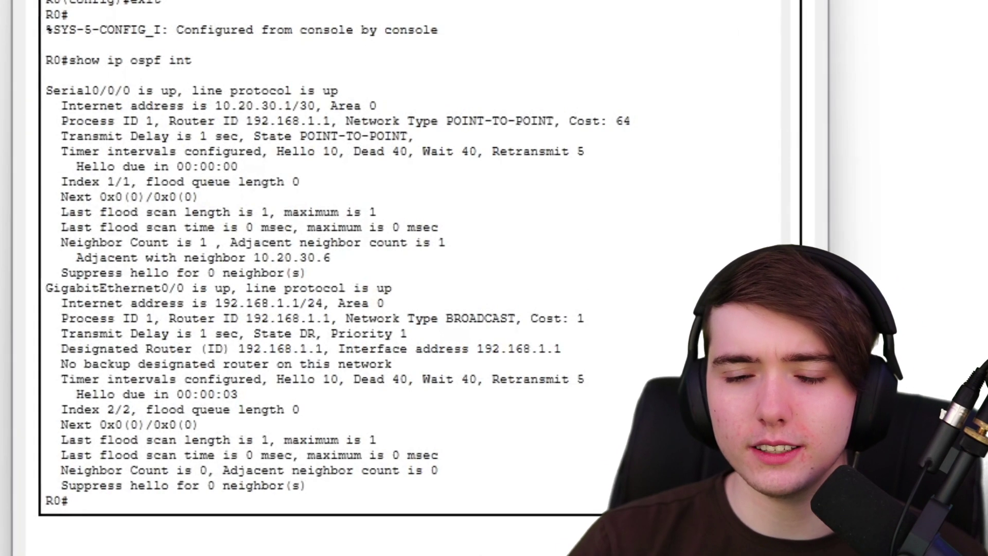
# - Run show ip ospf neigh on Router0 and highlight the listed neighbor entry
pyautogui.moveTo(377, 364); pyautogui.dragTo(375, 296)
pyautogui.write('show ip ospf neigh')
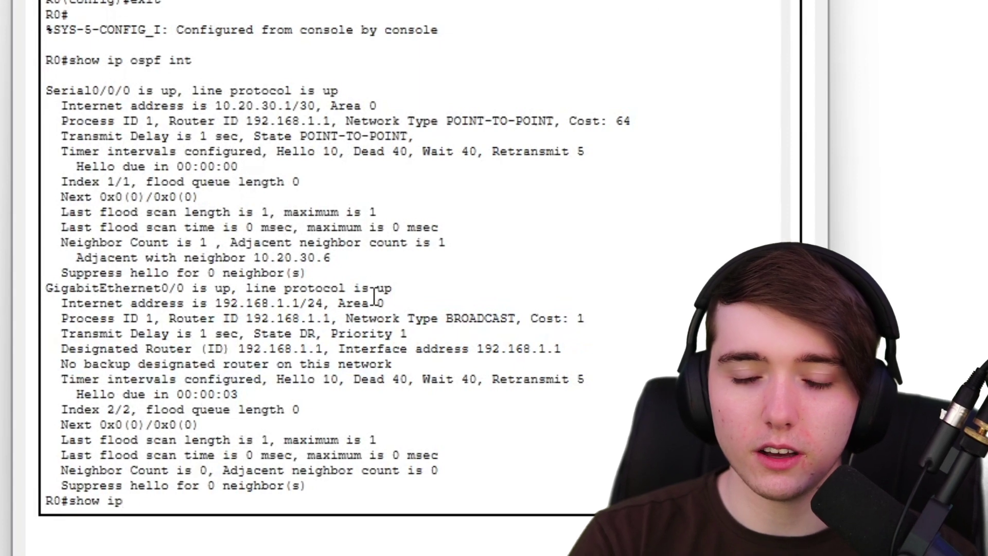
pyautogui.press('Return')
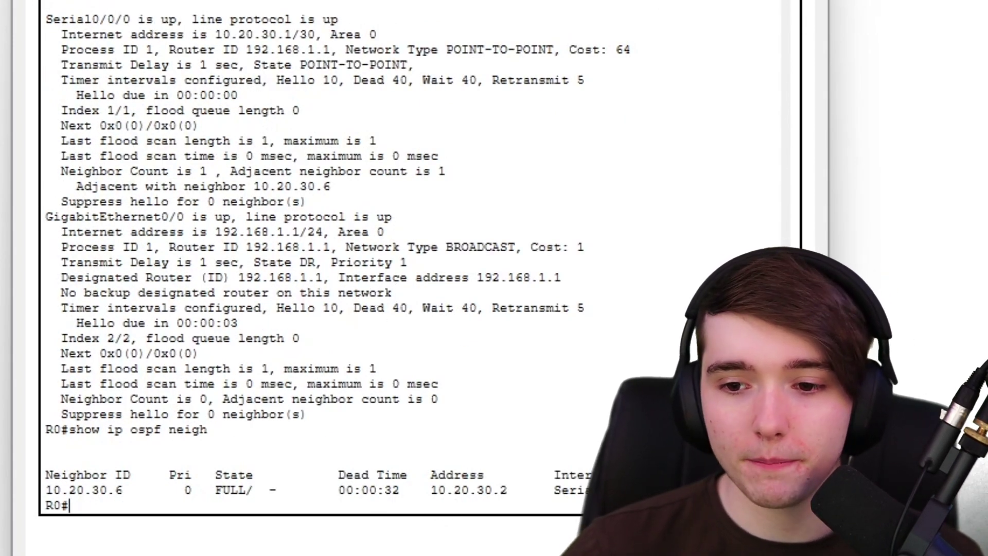
pyautogui.moveTo(618, 481); pyautogui.dragTo(16, 417)
pyautogui.click(164, 501)
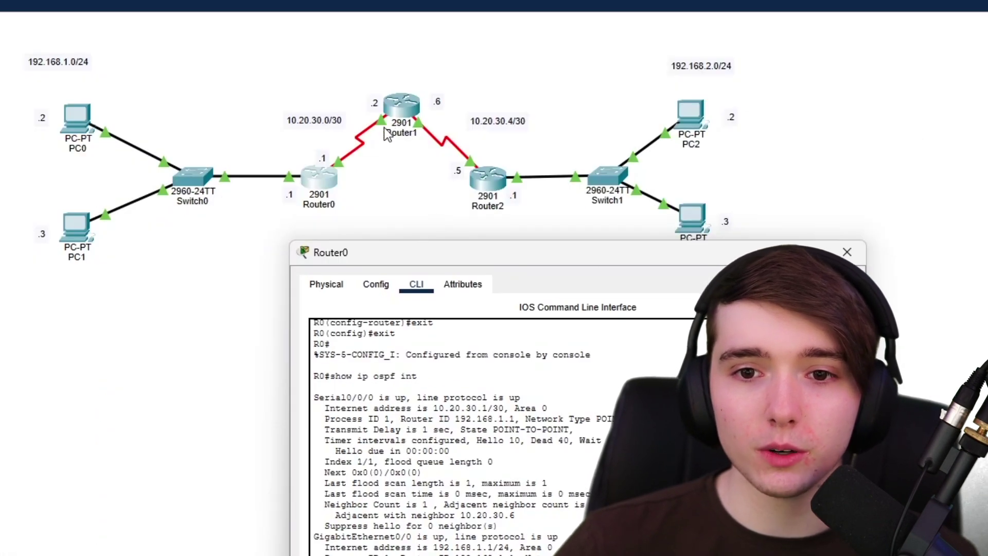
# - Move Router0's window clear of the topology and close it
pyautogui.moveTo(397, 256); pyautogui.dragTo(289, 14)
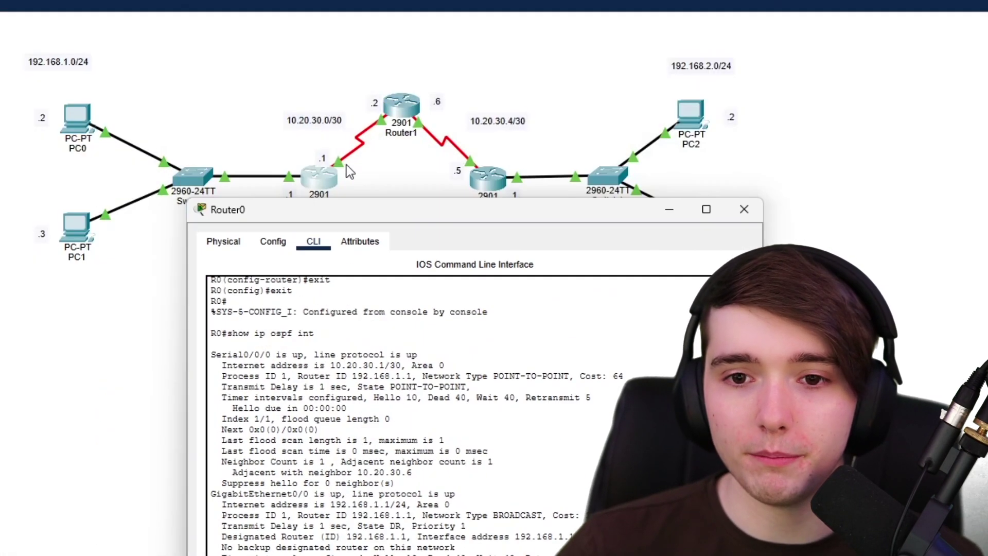
pyautogui.moveTo(397, 209); pyautogui.dragTo(410, 102)
pyautogui.click(757, 103)
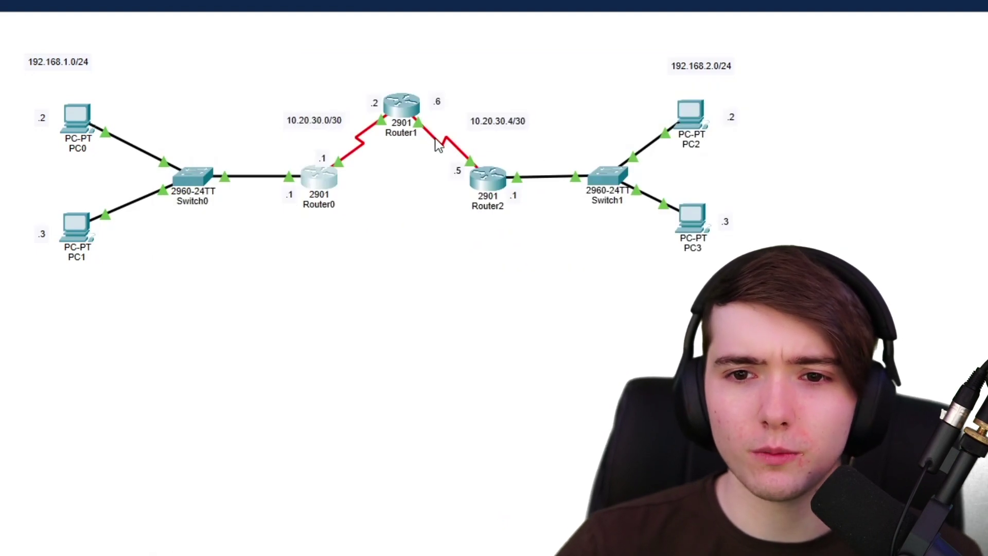
# - Run do show ip ospf ne on Router1 and highlight its OSPF neighbor entries
pyautogui.click(412, 135)
pyautogui.write('do show ip r')
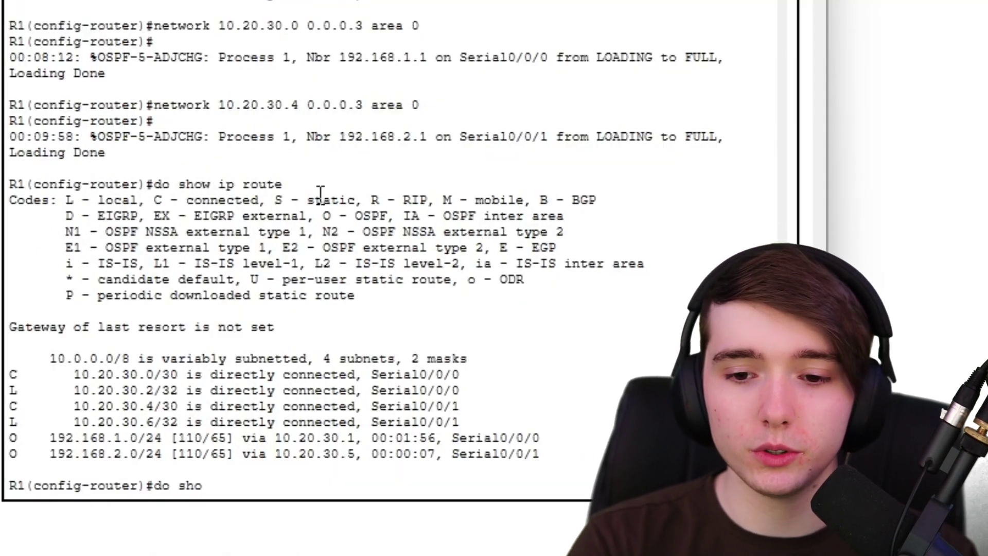
pyautogui.press('BackSpace')
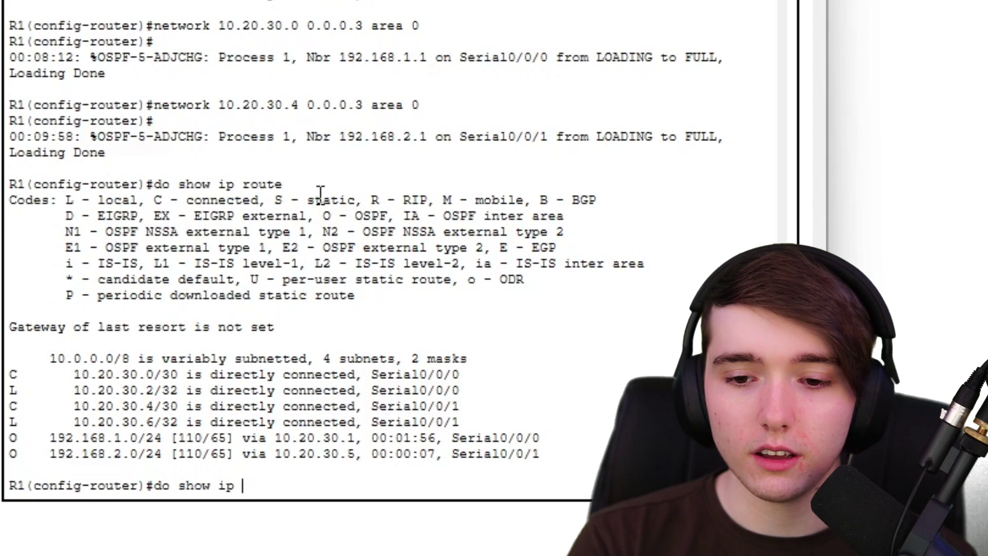
pyautogui.write('ospf')
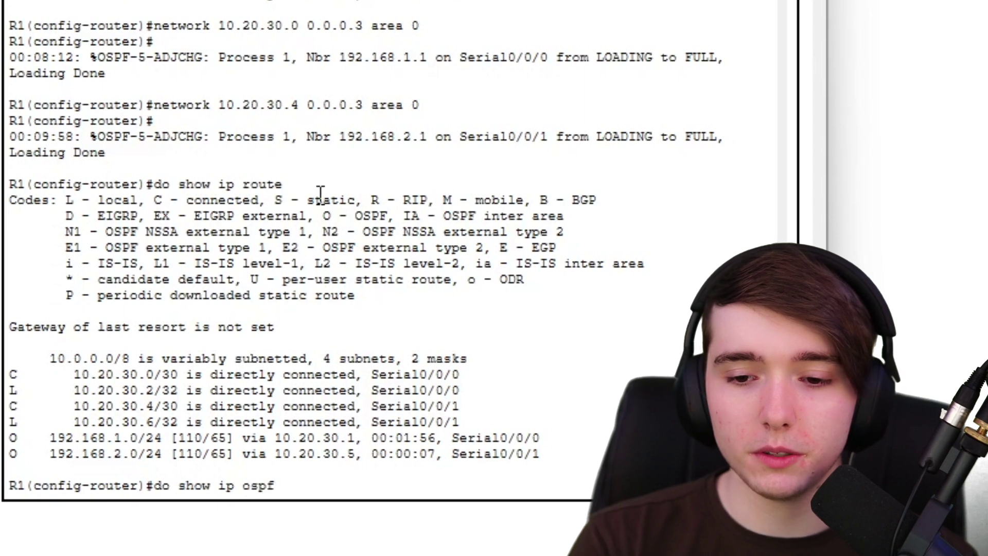
pyautogui.write(' ne')
pyautogui.press('Return')
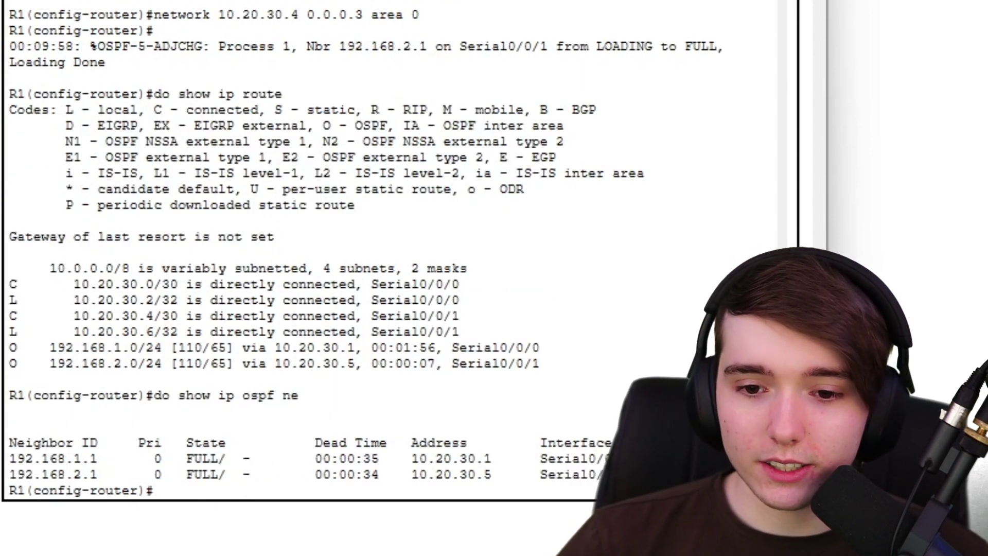
pyautogui.moveTo(11, 488); pyautogui.dragTo(9, 454)
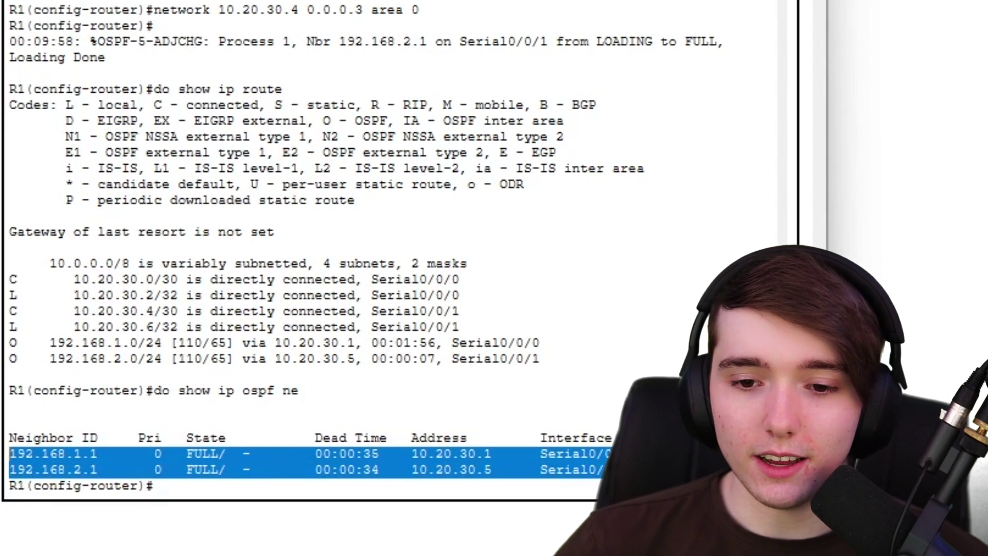
pyautogui.click(591, 249)
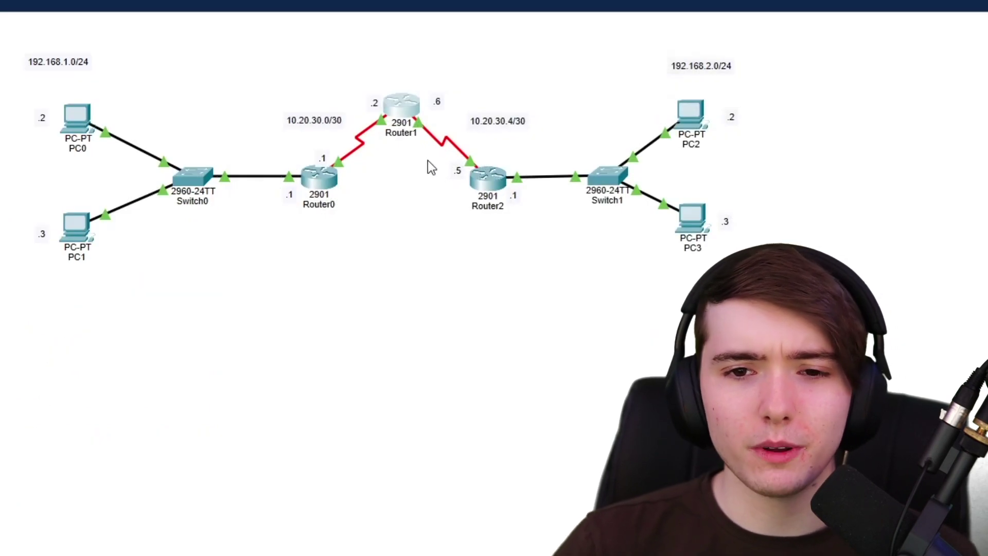
# - Ping 192.168.2.2 from PC0's command prompt and highlight the replies
pyautogui.moveTo(69, 109)
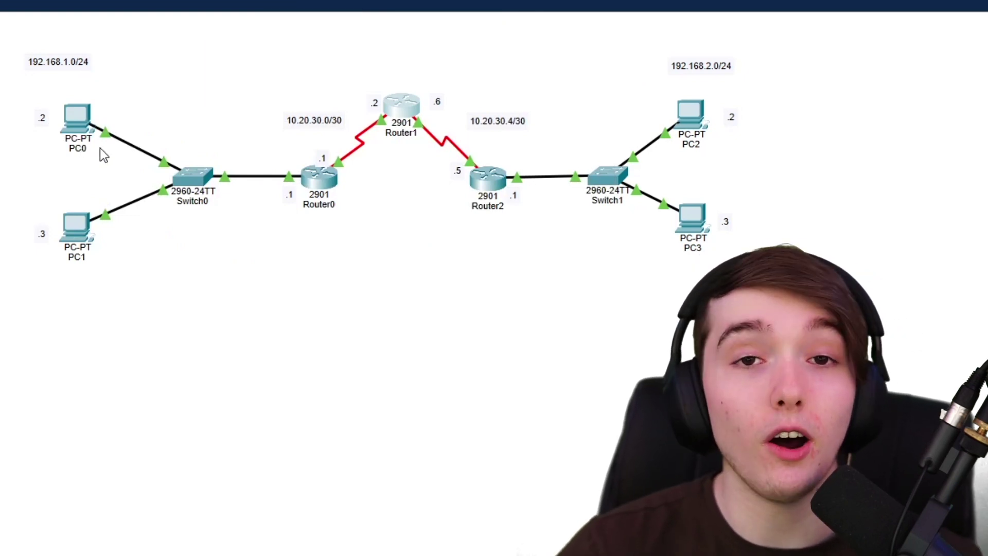
pyautogui.click(77, 118)
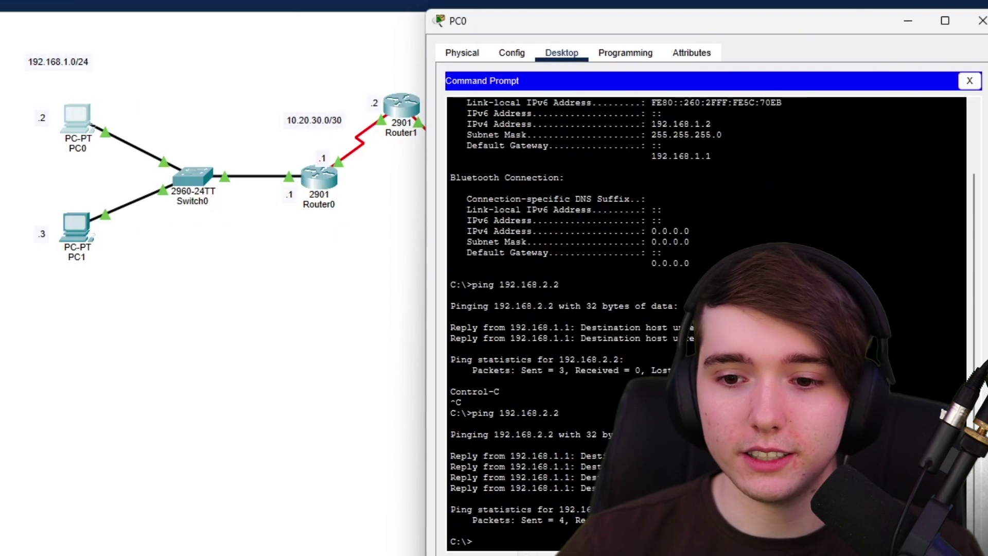
pyautogui.press('Up')
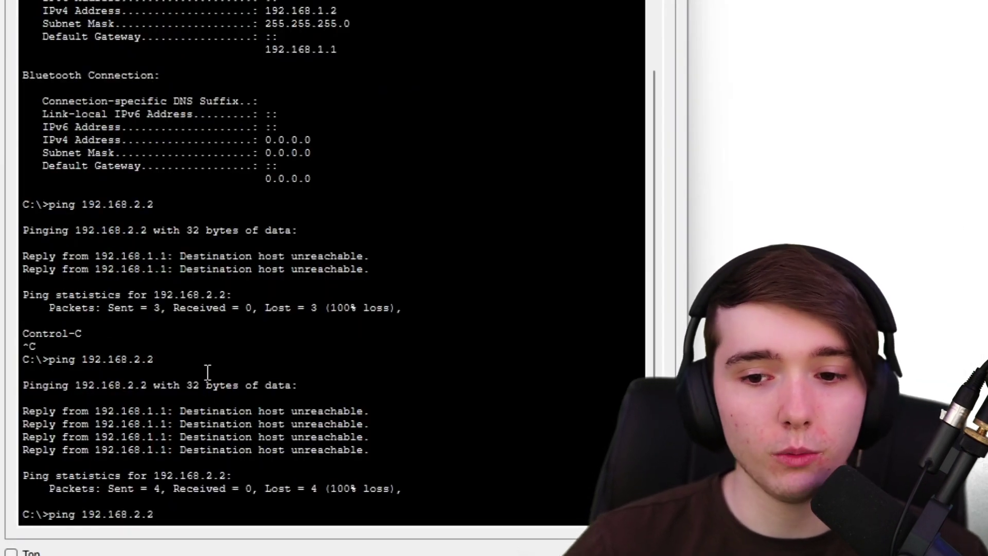
pyautogui.press('Return')
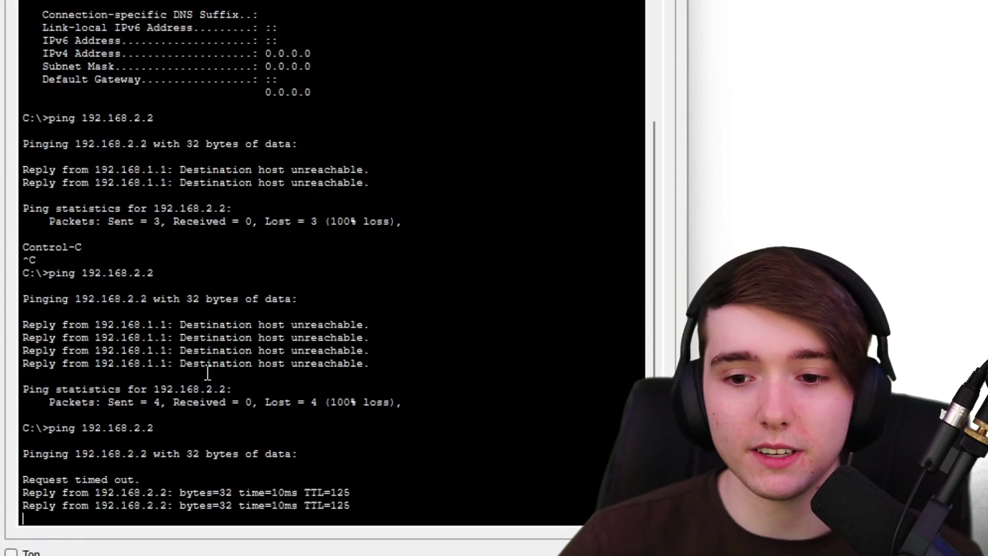
pyautogui.moveTo(375, 419); pyautogui.dragTo(128, 381)
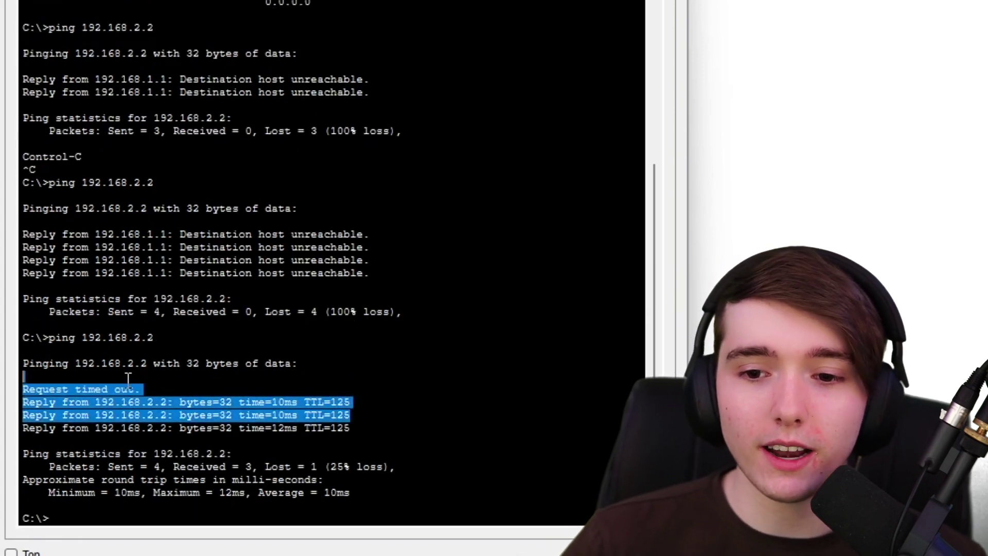
pyautogui.click(111, 381)
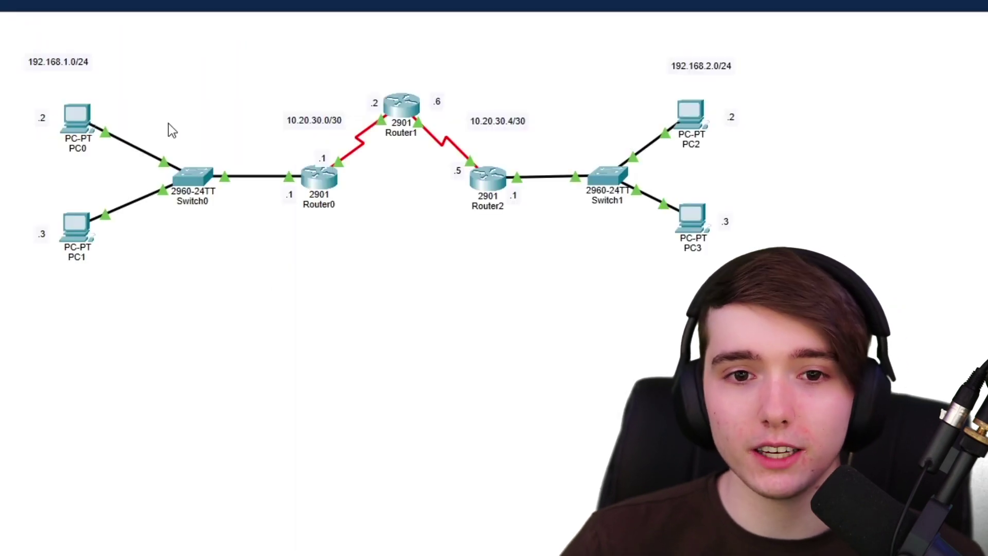
# - Repeat the ping to 192.168.2.2 from PC0 and inspect the outbound packet's PDU information at PC0
pyautogui.click(76, 118)
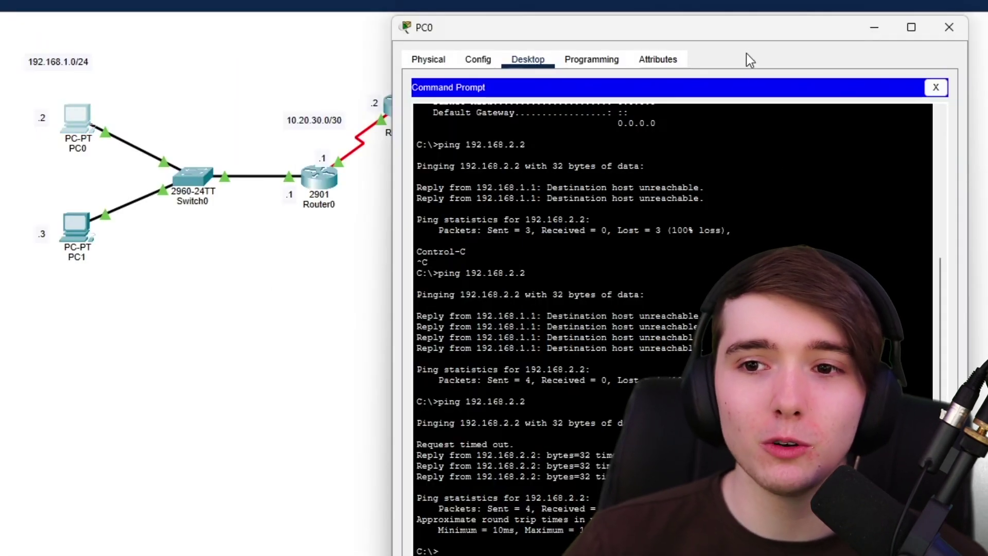
pyautogui.press('Up')
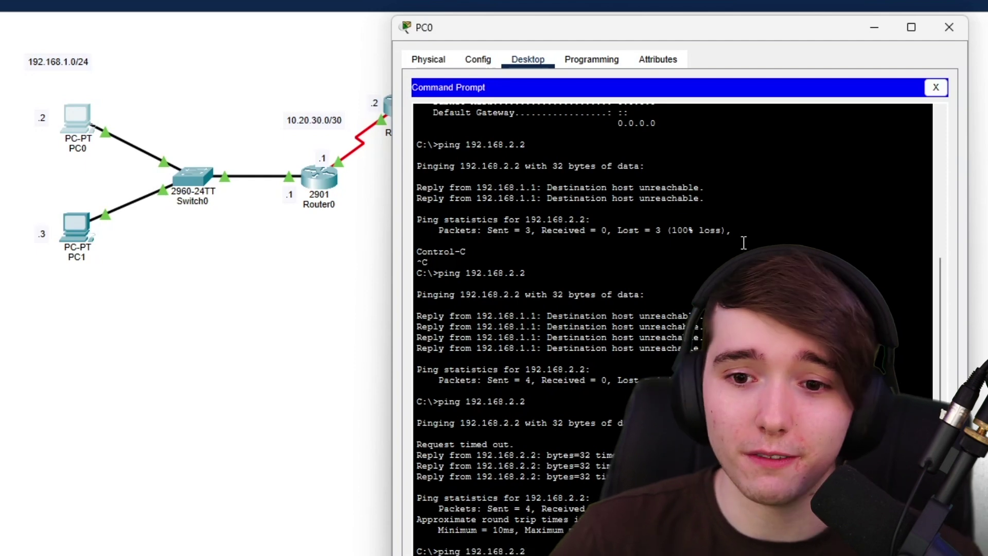
pyautogui.press('Return')
pyautogui.click(875, 26)
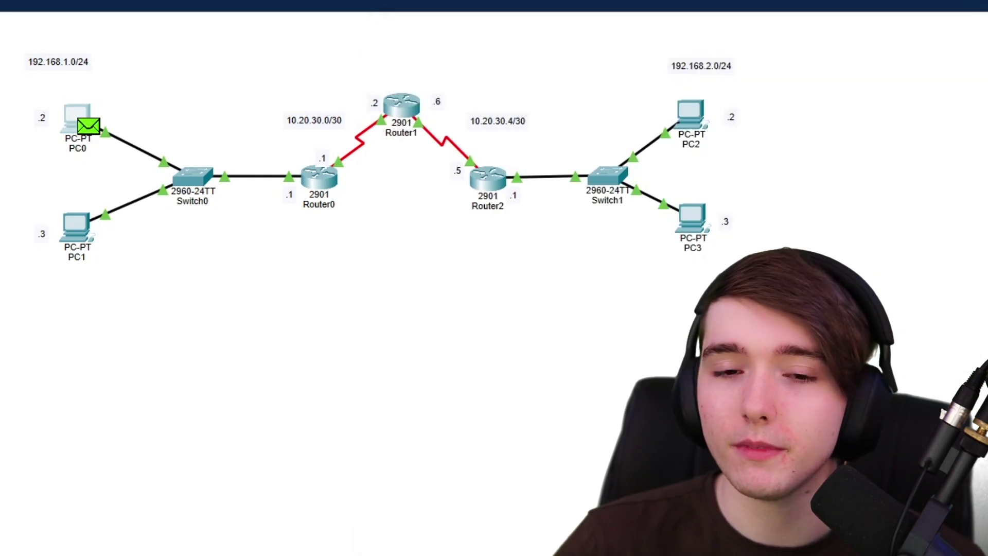
pyautogui.click(93, 127)
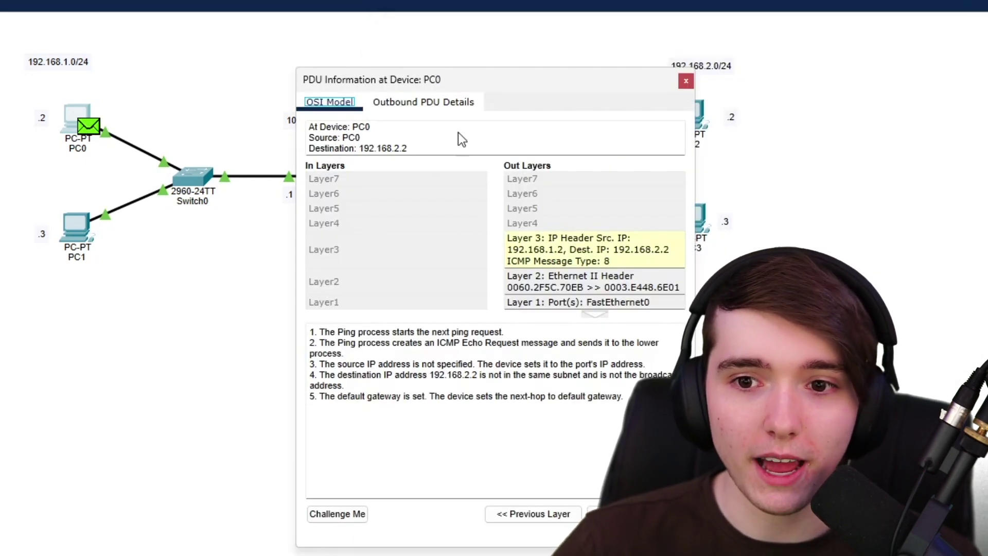
pyautogui.click(685, 82)
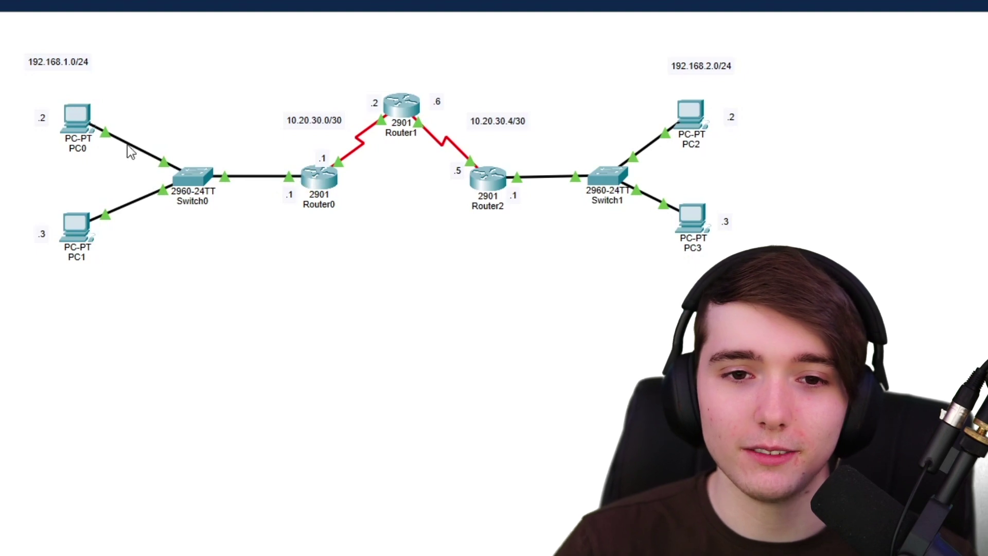
# - Reopen PC0's command prompt and ping Router1's serial interface at 10.20.30.2
pyautogui.click(82, 123)
pyautogui.moveTo(561, 31); pyautogui.dragTo(797, 3)
pyautogui.scroll(-15, 876, 284)
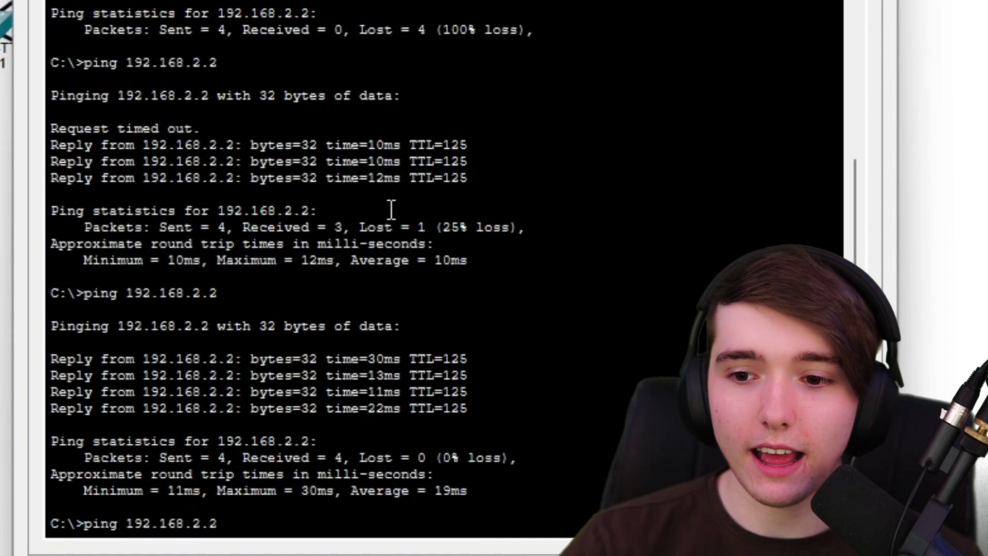
pyautogui.press('BackSpace')
pyautogui.press('BackSpace')
pyautogui.press('BackSpace')
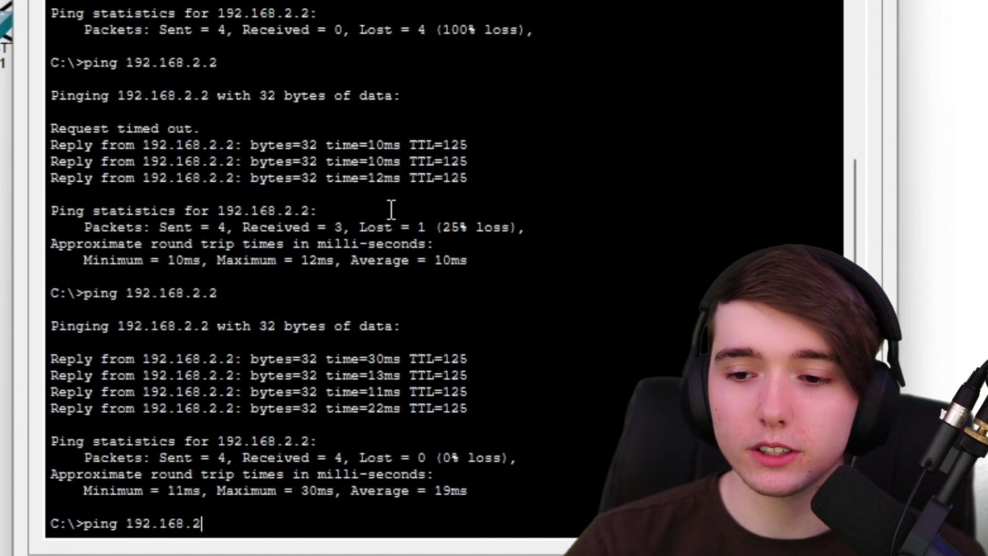
pyautogui.press('BackSpace')
pyautogui.press('BackSpace')
pyautogui.press('BackSpace')
pyautogui.press('BackSpace')
pyautogui.press('BackSpace')
pyautogui.press('BackSpace')
pyautogui.press('BackSpace')
pyautogui.press('BackSpace')
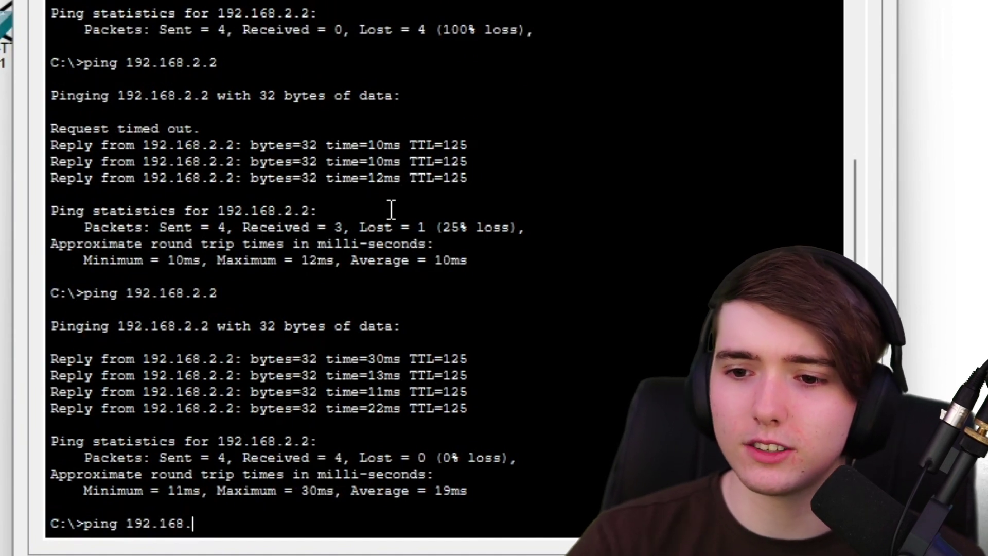
pyautogui.write('10.2')
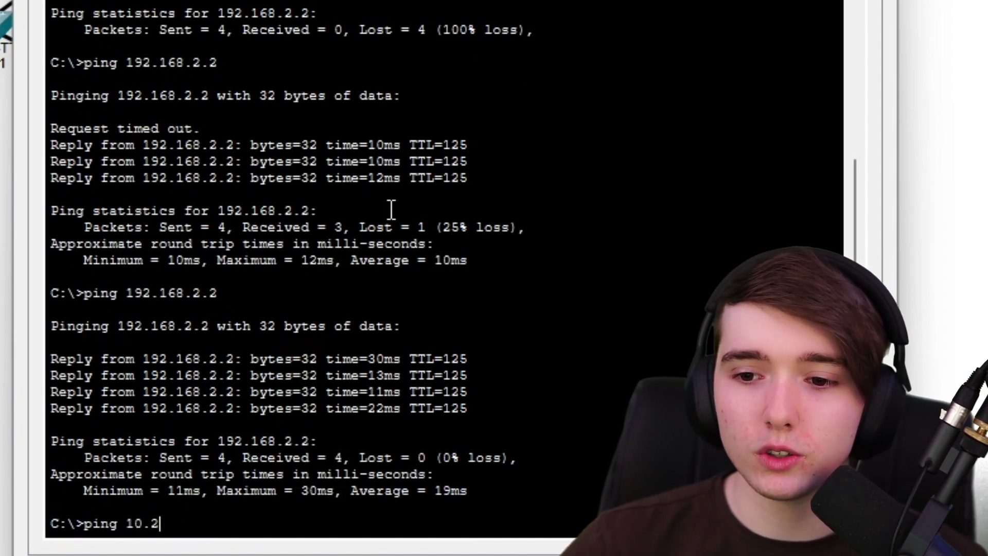
pyautogui.write('0.30.2')
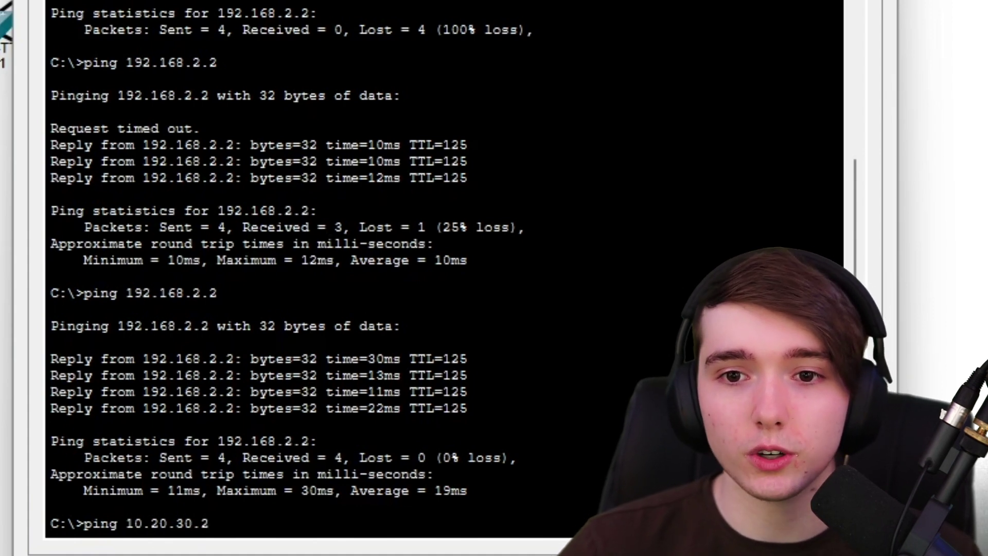
pyautogui.press('Return')
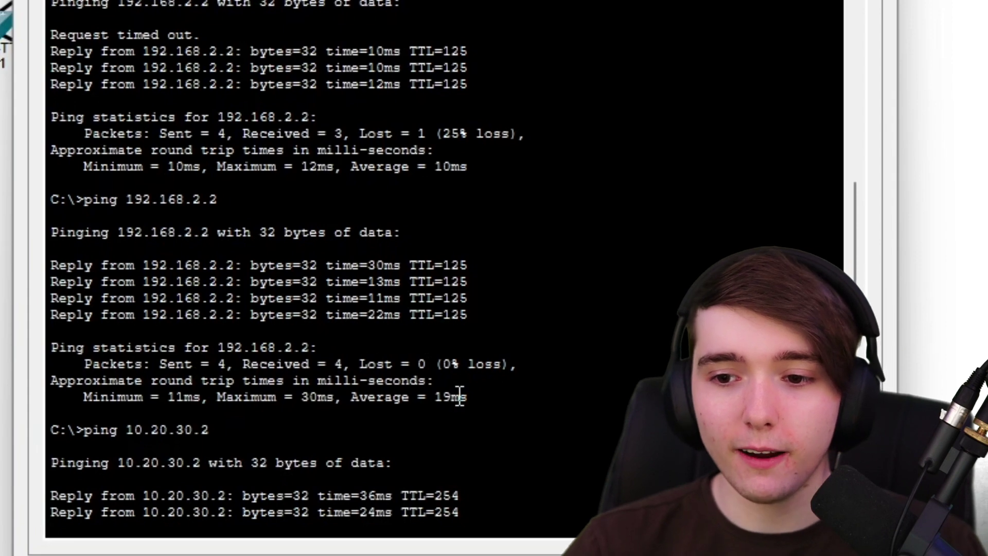
# - Ping Router2's serial interface at 10.20.30.5 from PC0
pyautogui.press('Up')
pyautogui.press('BackSpace')
pyautogui.press('BackSpace')
pyautogui.press('BackSpace')
pyautogui.press('BackSpace')
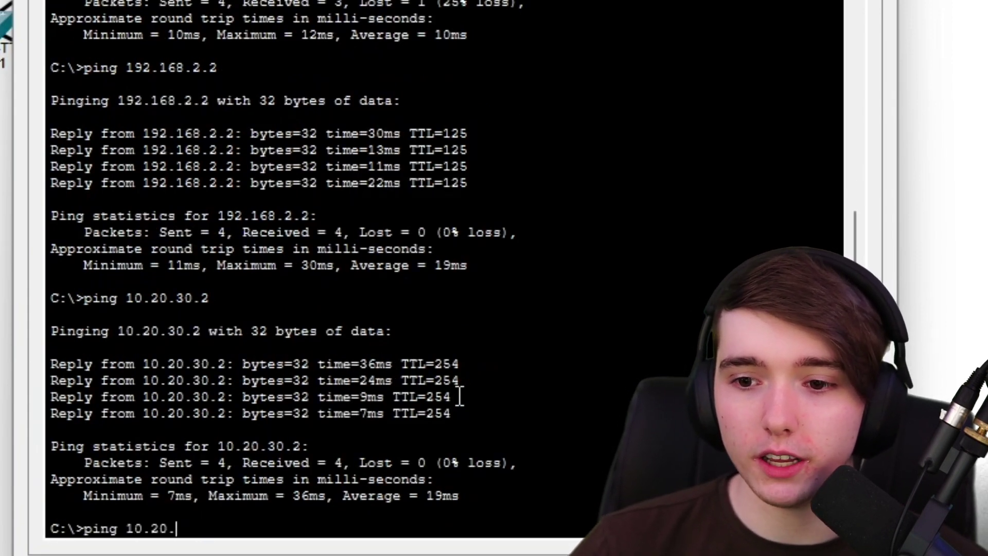
pyautogui.write('30.')
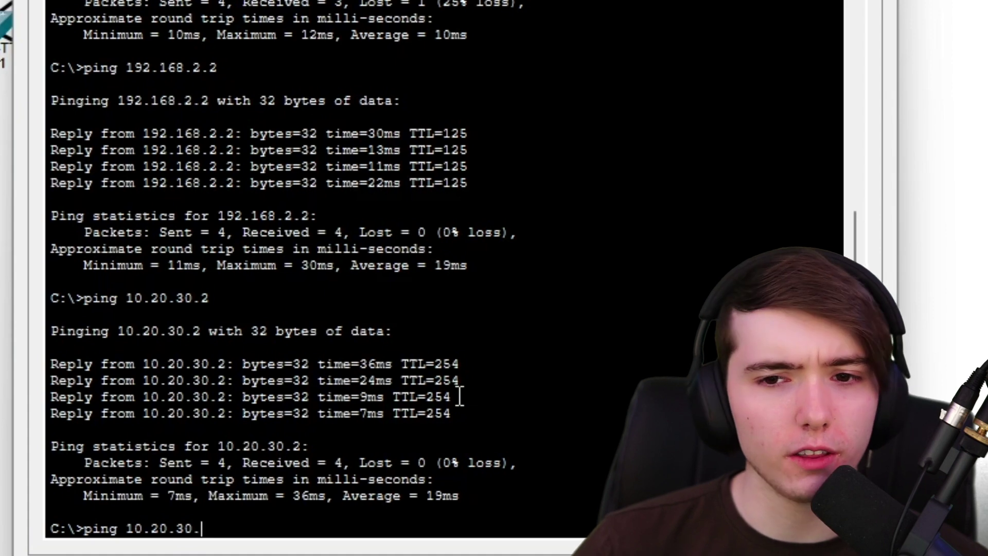
pyautogui.write('5')
pyautogui.press('Return')
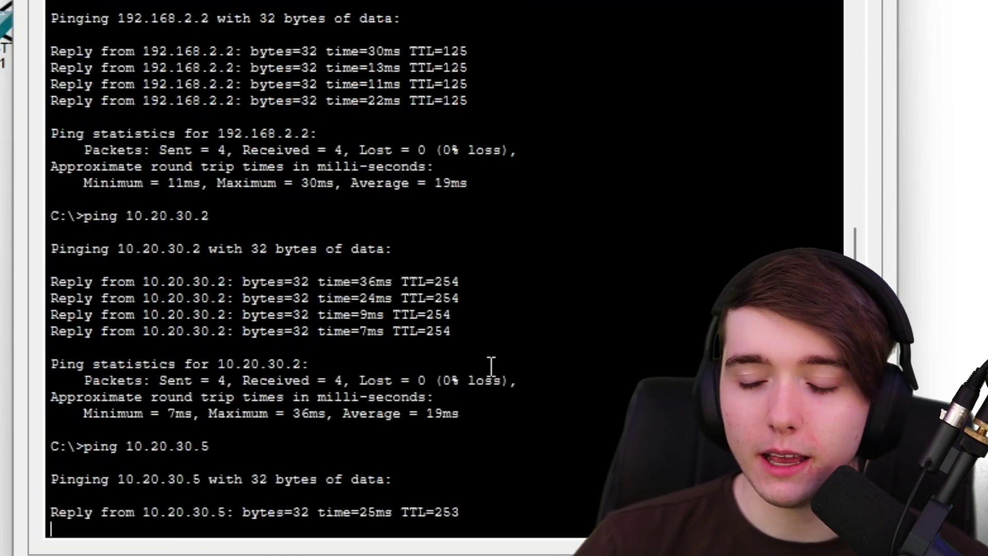